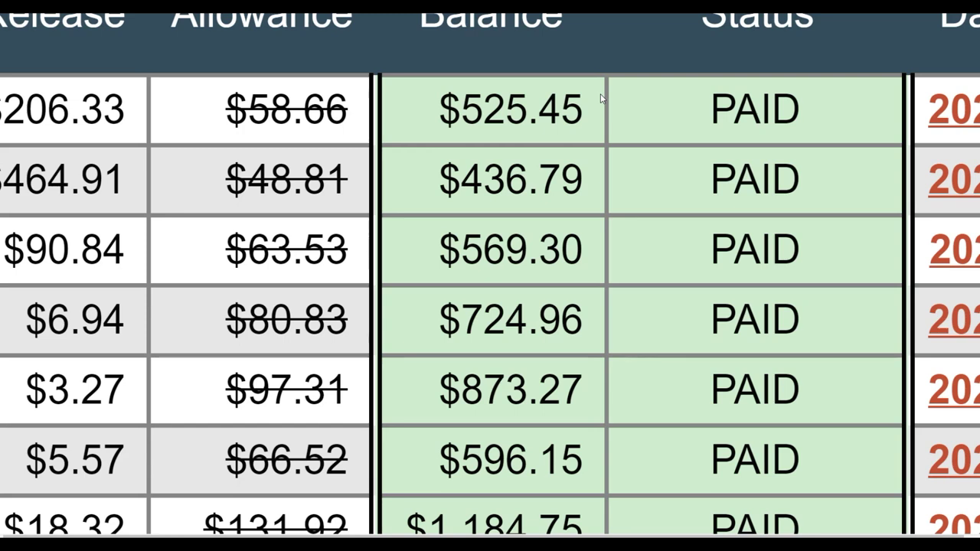
- Review the payment net balances and statuses down the ClickBank payment history table
scroll(623, 104, down, 1)
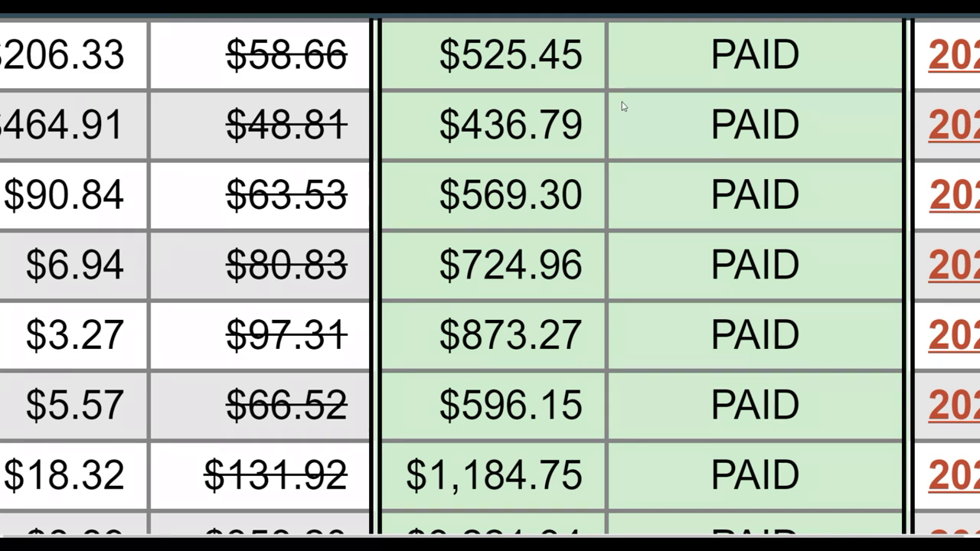
scroll(622, 106, down, 2)
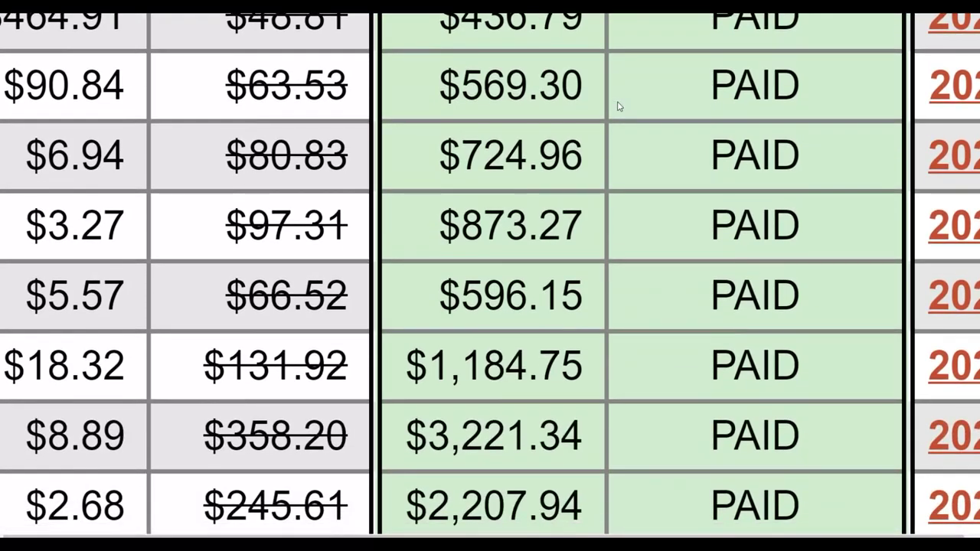
scroll(620, 105, down, 1)
scroll(620, 107, down, 3)
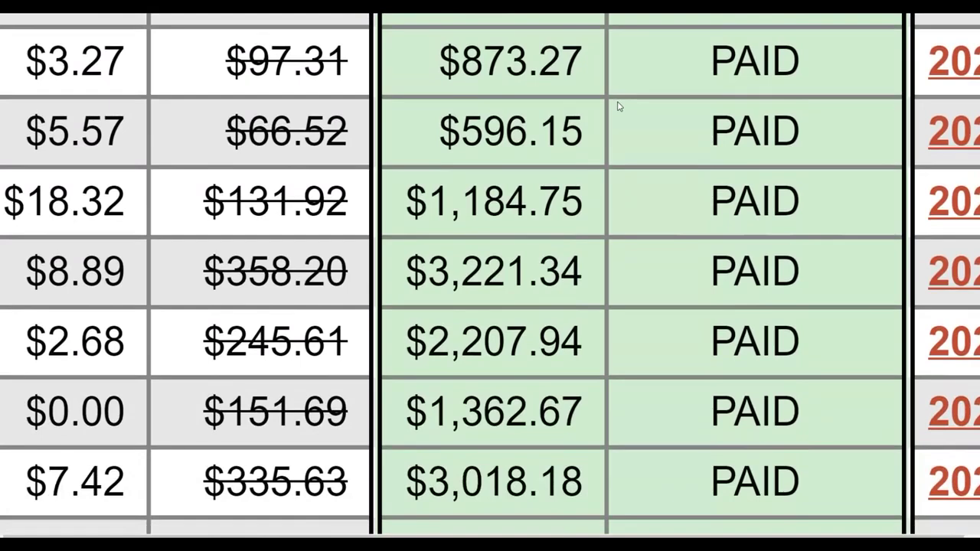
scroll(619, 107, down, 3)
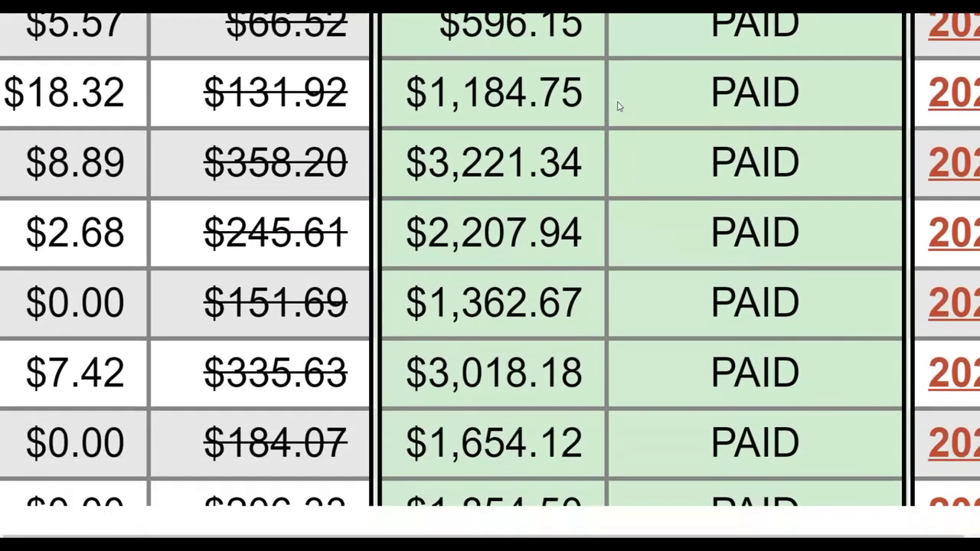
scroll(620, 106, down, 2)
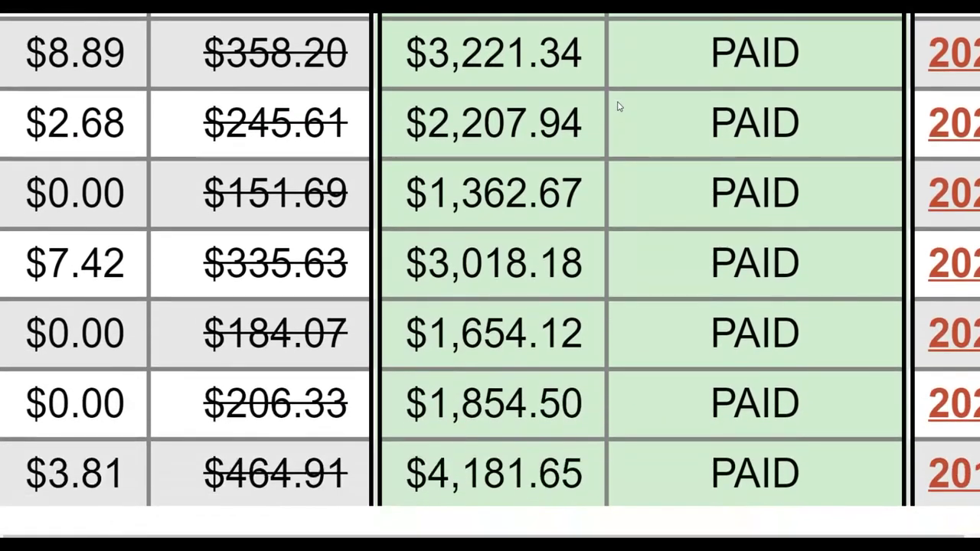
scroll(620, 106, down, 1)
scroll(620, 107, down, 1)
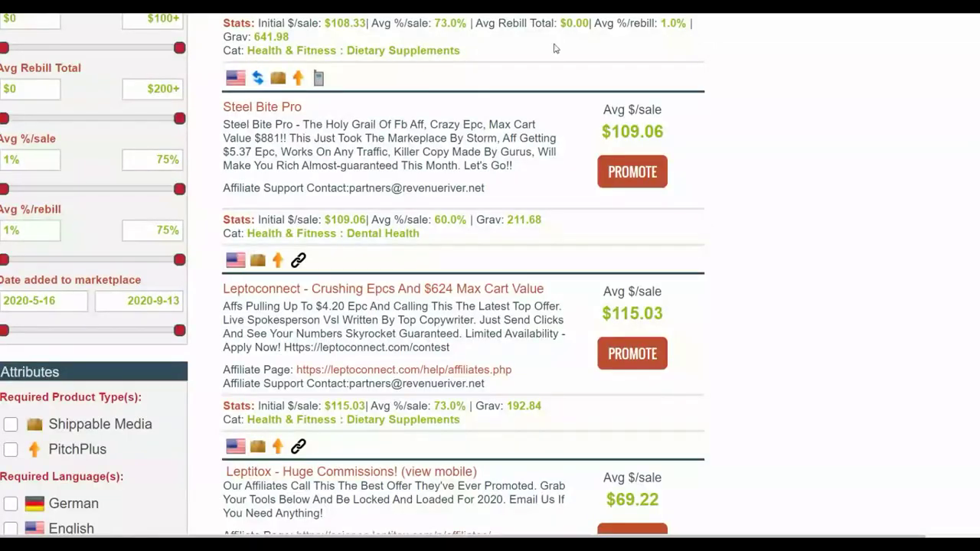
- Switch to the ClickBank marketplace and look over the top offers sorted by popularity
scroll(796, 78, up, 5)
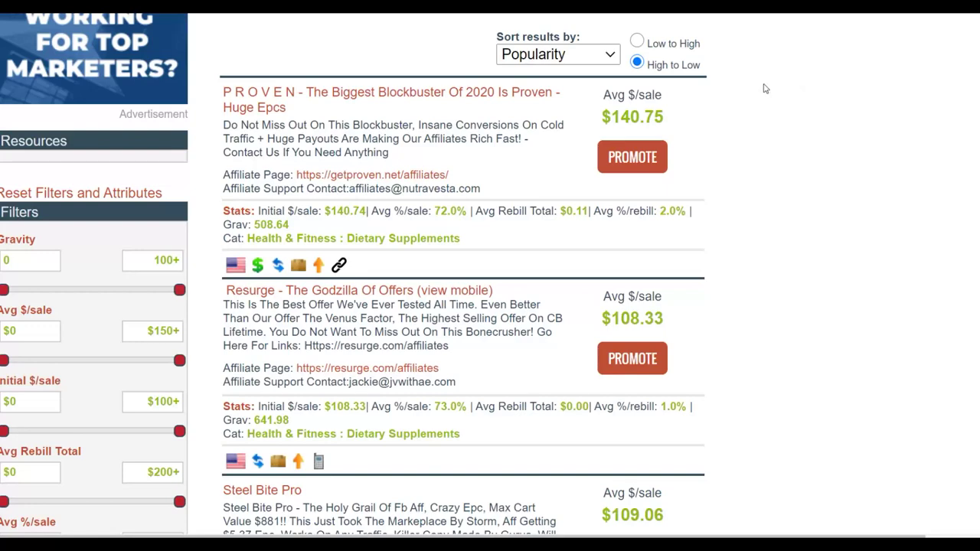
scroll(758, 80, down, 3)
scroll(758, 80, up, 1)
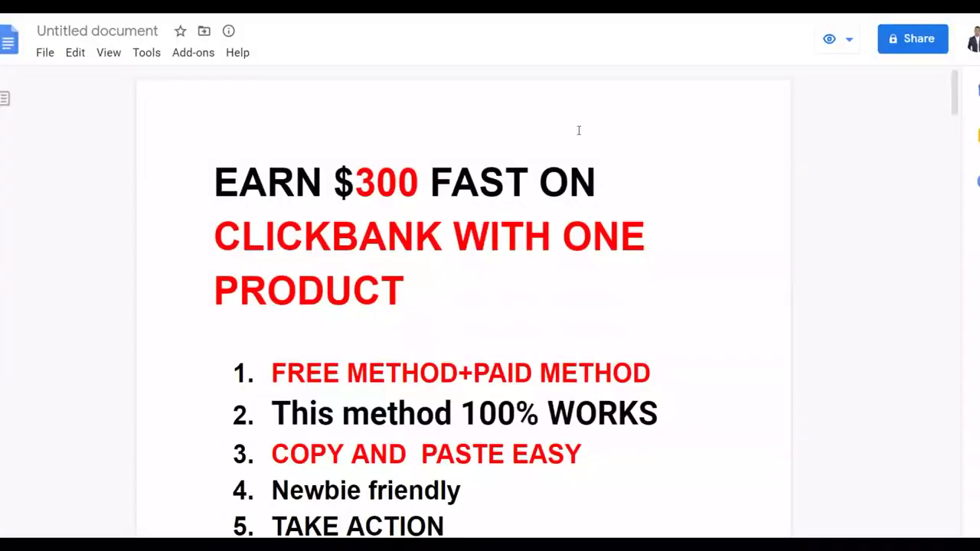
- Read the method outline in the Google Docs document, highlighting "ONE PRODUCT" in the title and the "TAKE ACTION" point
drag(450, 239, 596, 275)
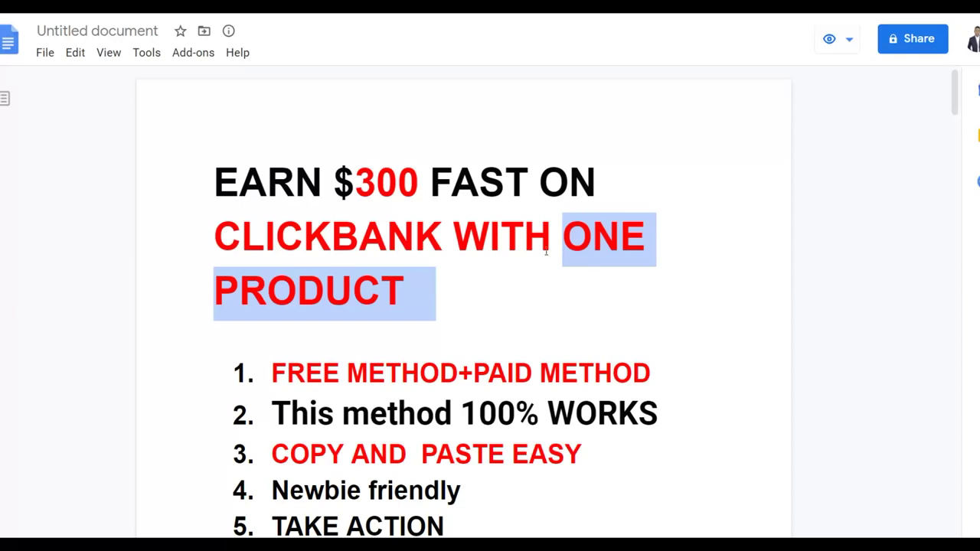
click(359, 341)
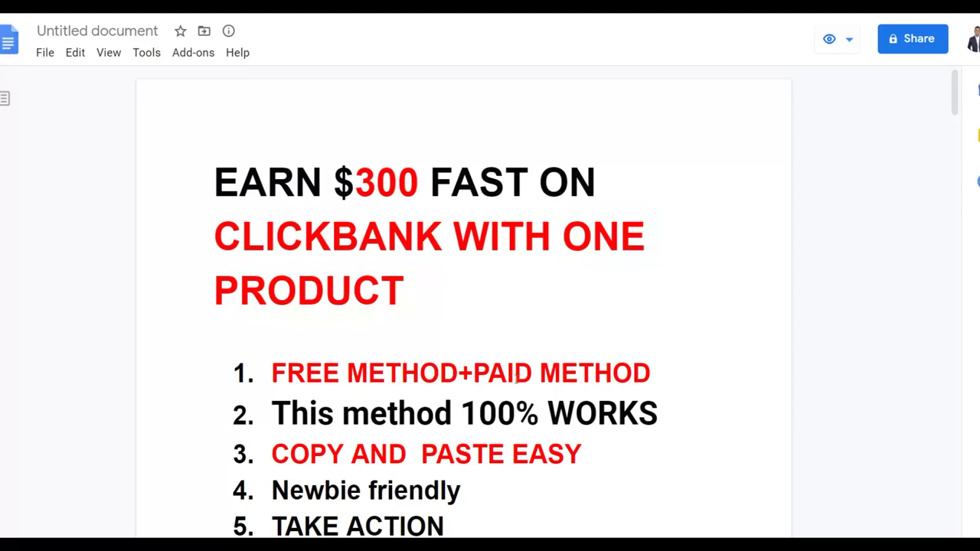
scroll(612, 313, down, 3)
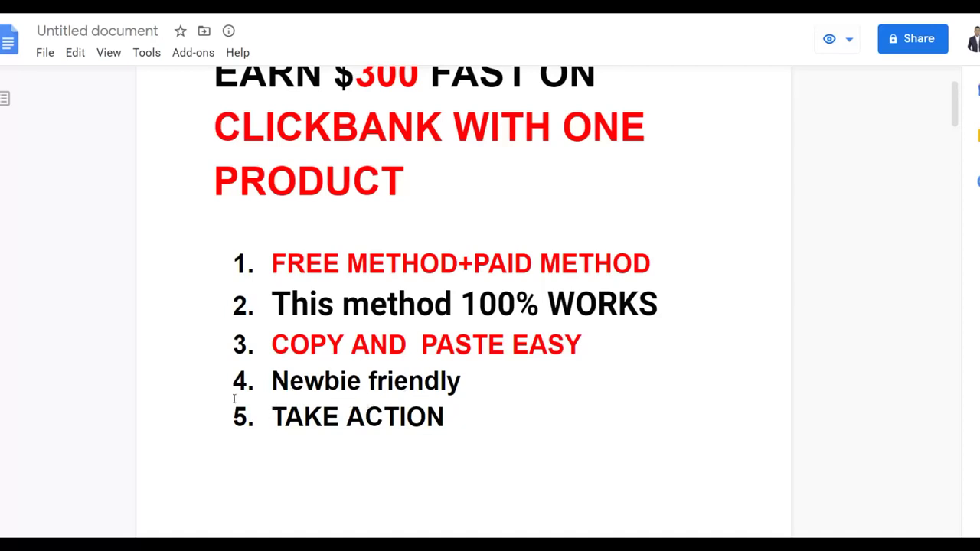
drag(282, 416, 375, 419)
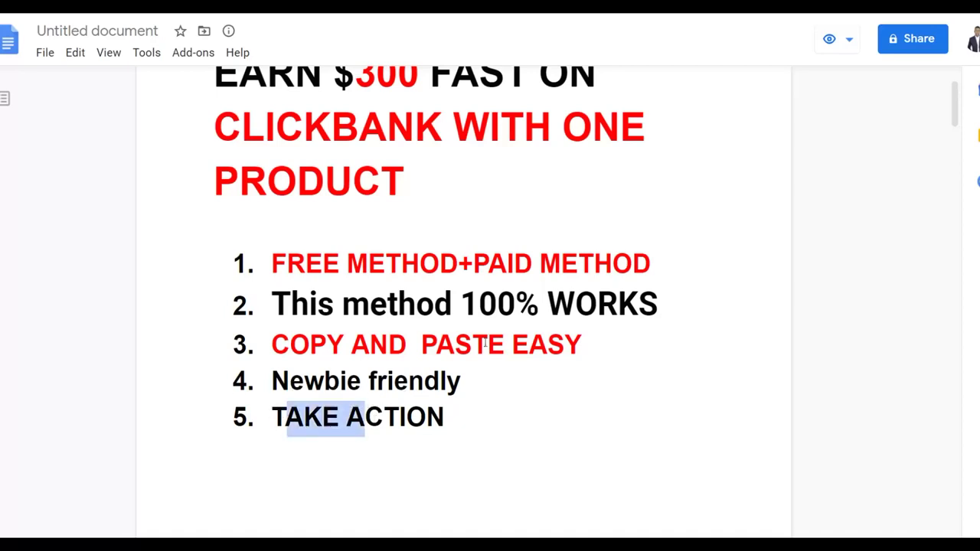
scroll(487, 342, down, 2)
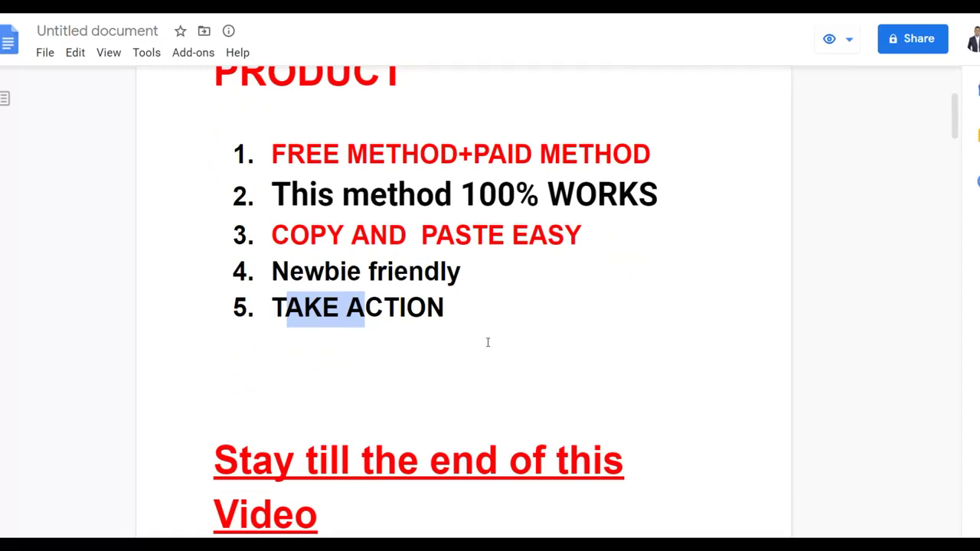
scroll(488, 342, down, 2)
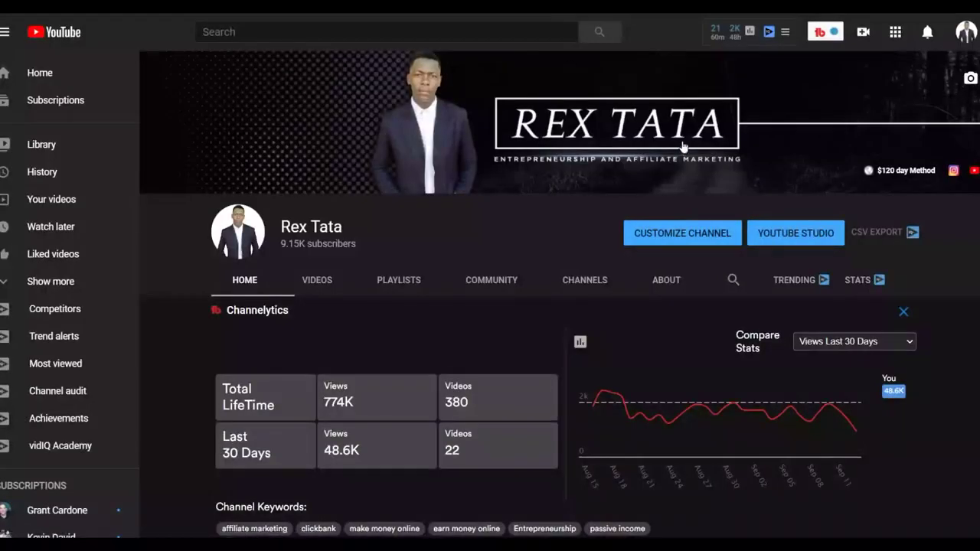
- Switch to the YouTube channel page and look over its statistics, featured video and recent uploads
scroll(692, 128, down, 1)
scroll(692, 128, down, 3)
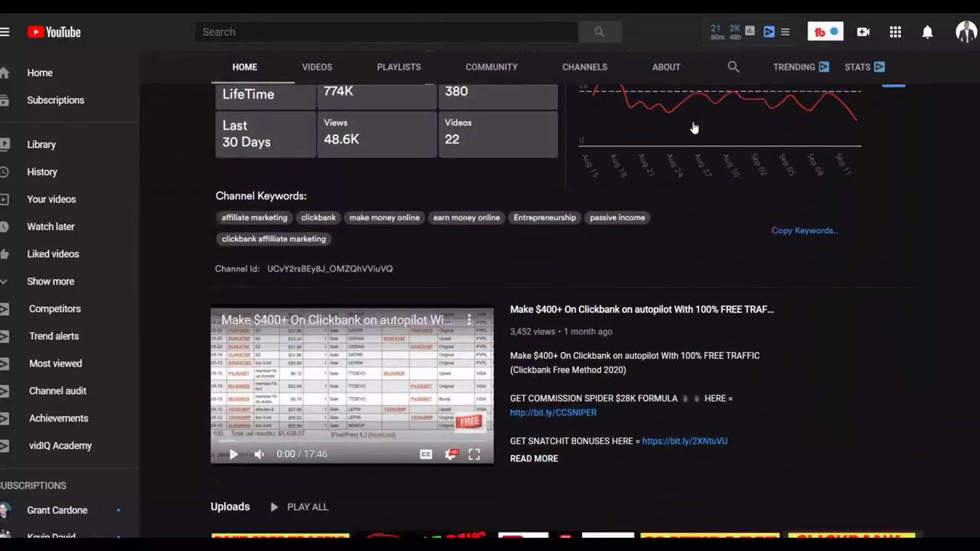
scroll(842, 148, down, 2)
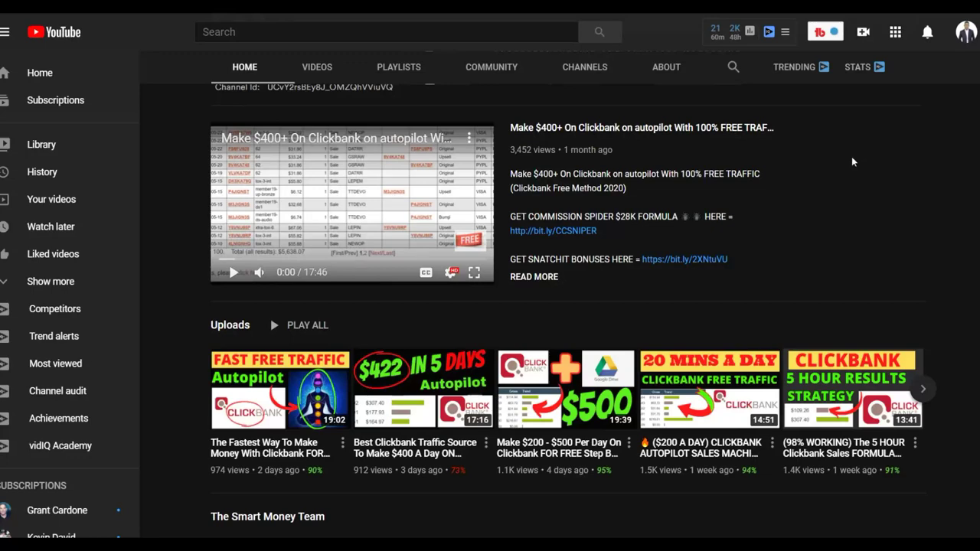
scroll(851, 156, down, 6)
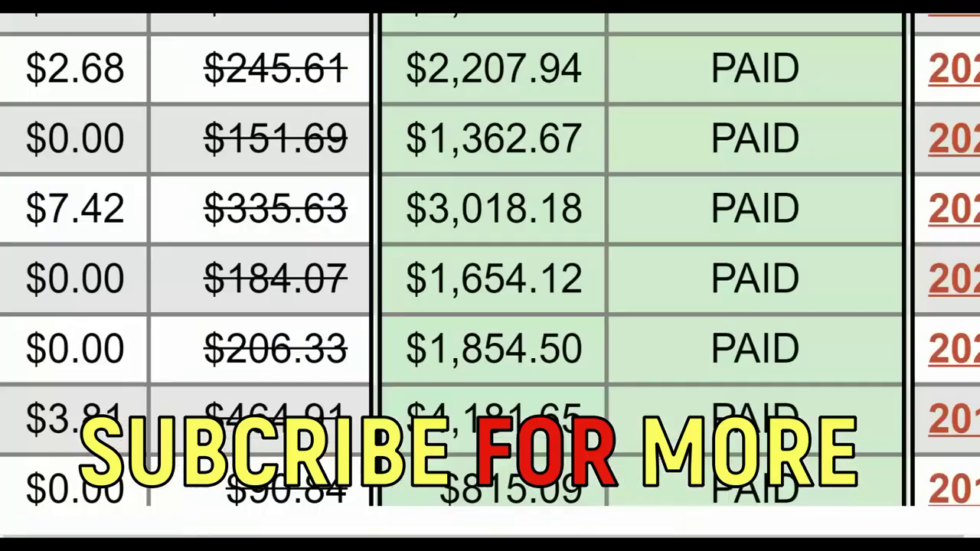
- Return to the payment history table and examine the older payouts and the most recent ones under the column headings
scroll(590, 193, down, 1)
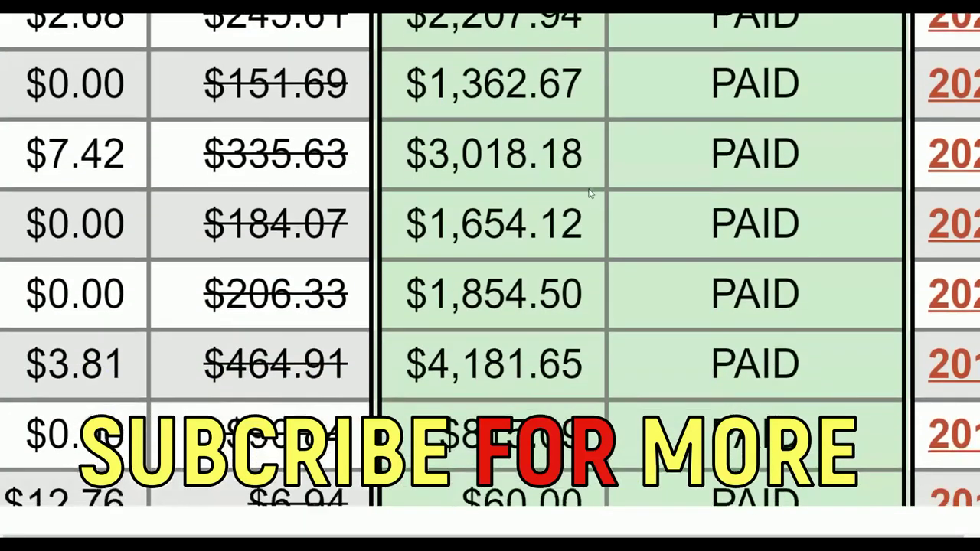
scroll(590, 193, down, 1)
scroll(590, 193, down, 1)
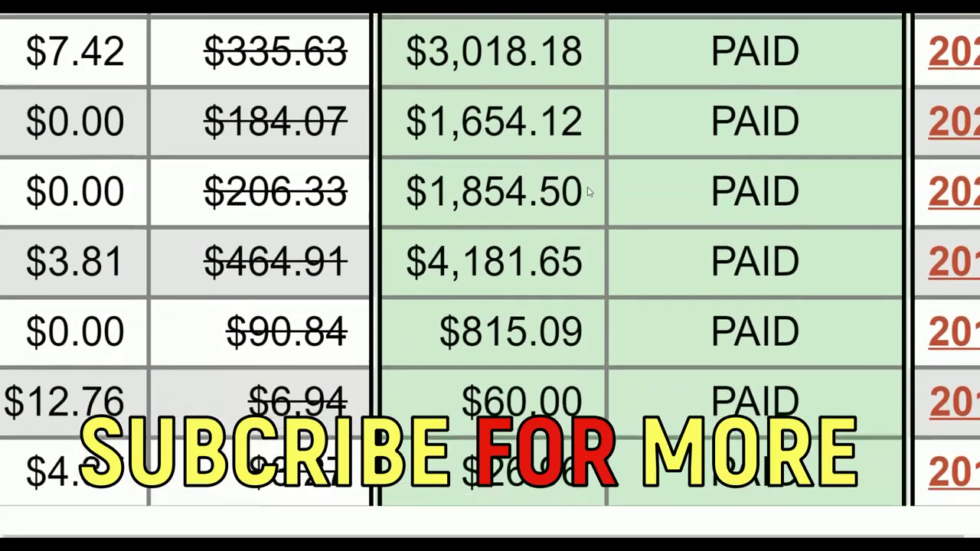
scroll(589, 192, up, 7)
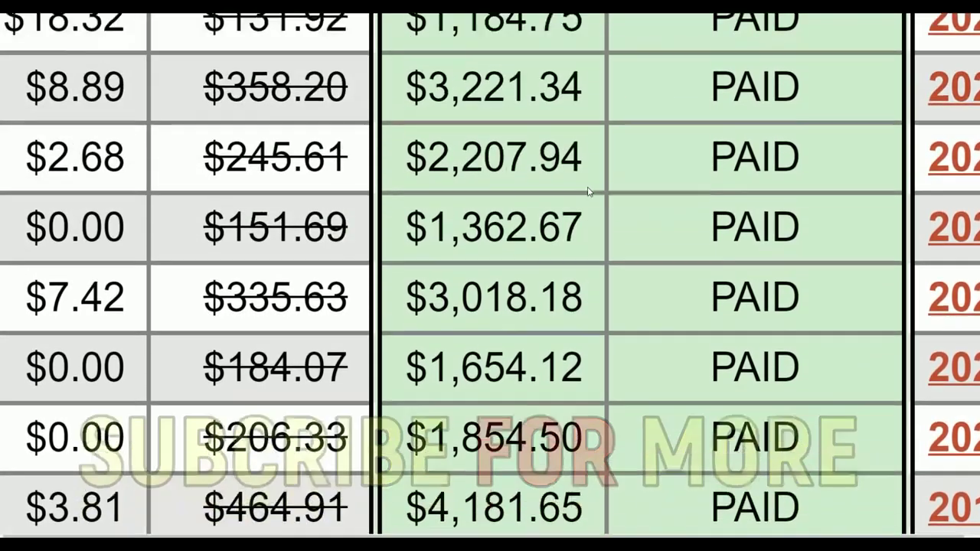
scroll(589, 192, up, 2)
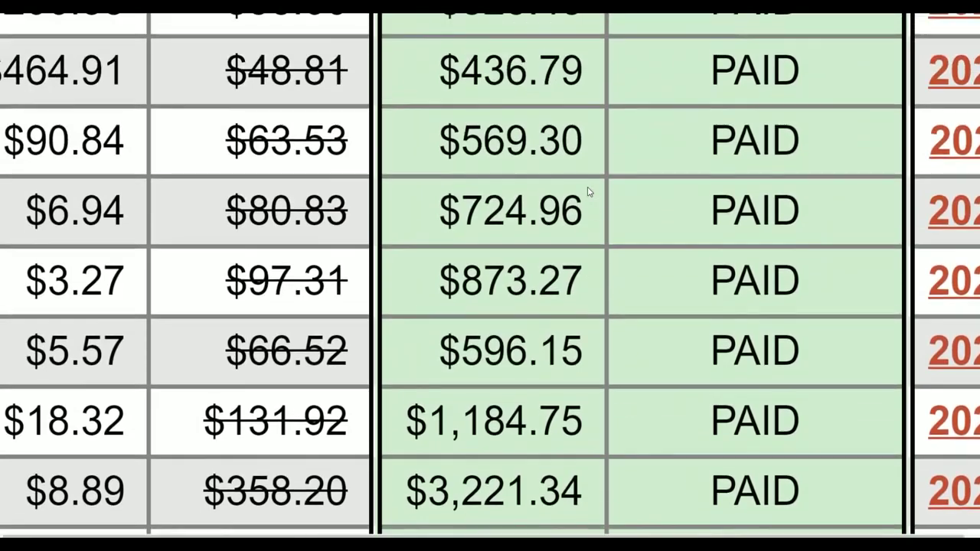
scroll(589, 191, up, 3)
scroll(586, 192, up, 4)
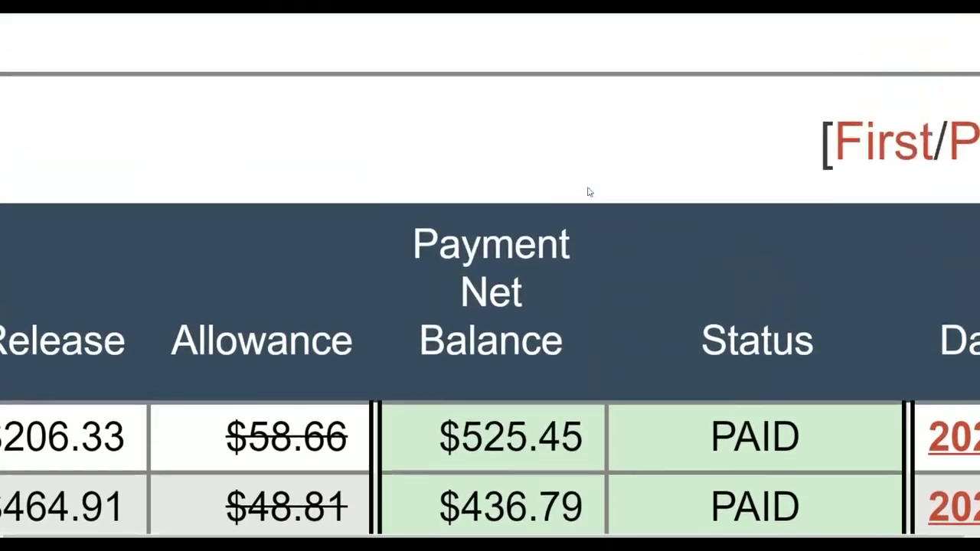
scroll(755, 160, down, 4)
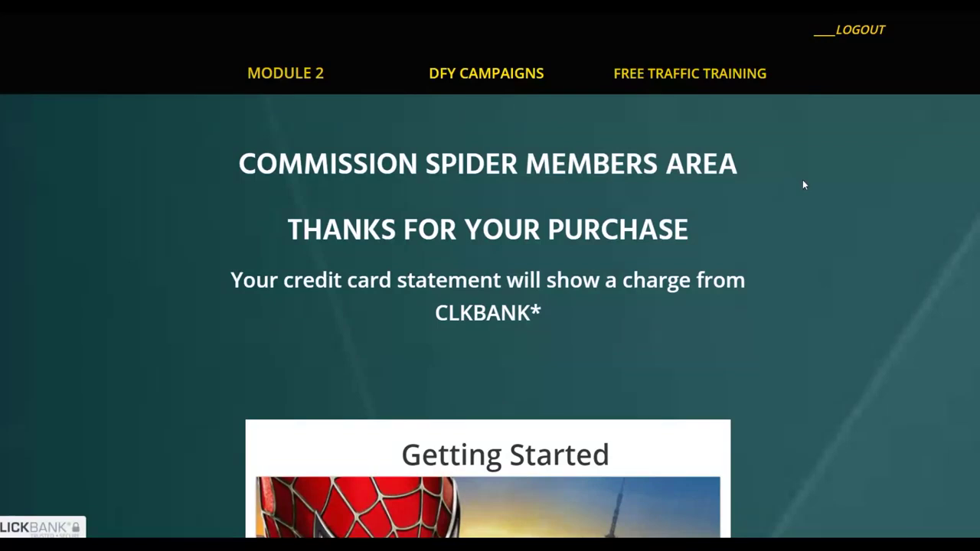
- Look over the Commission Spider members area and reread the numbered method list in the Google Docs document
scroll(838, 190, down, 5)
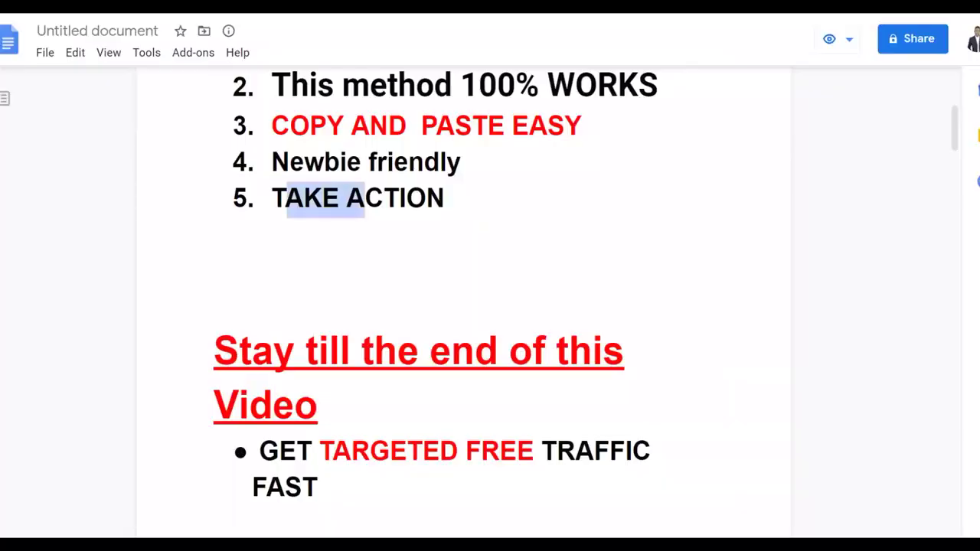
scroll(420, 242, up, 3)
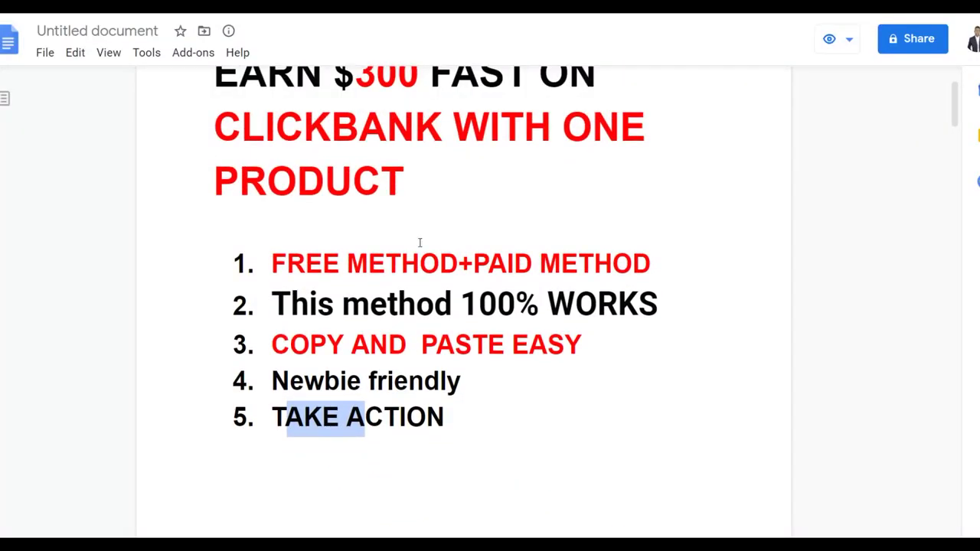
scroll(419, 243, up, 2)
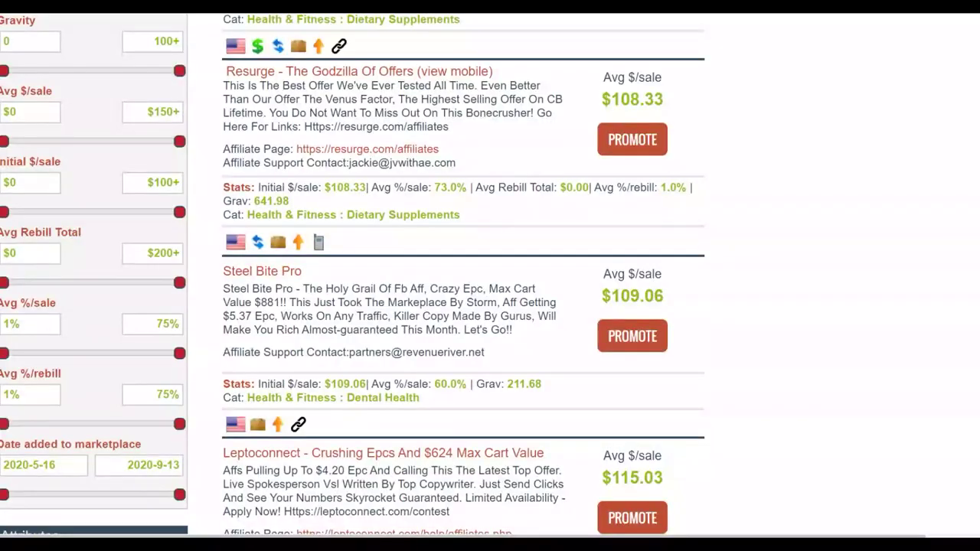
- Switch to the ClickBank marketplace and sort the product results by Gravity
scroll(924, 150, up, 5)
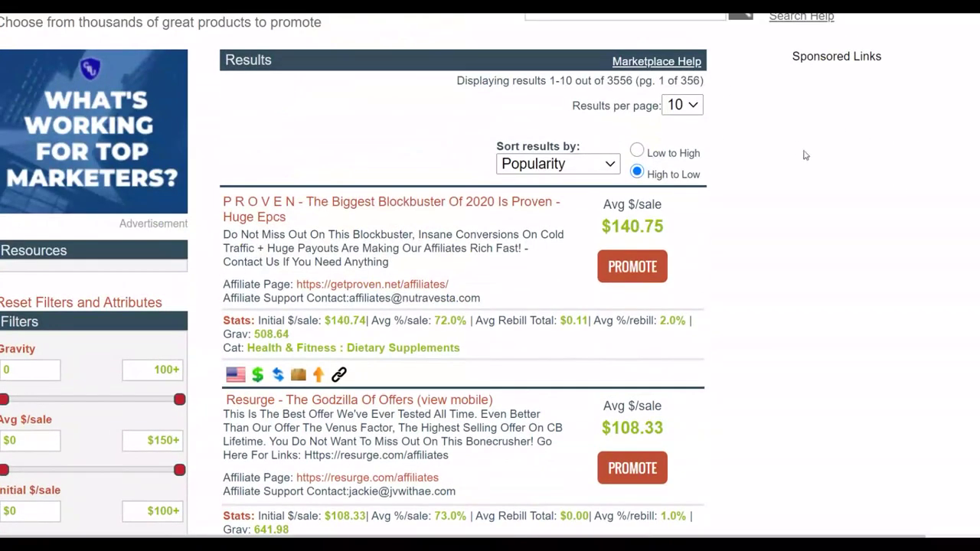
scroll(849, 169, up, 2)
scroll(851, 170, up, 1)
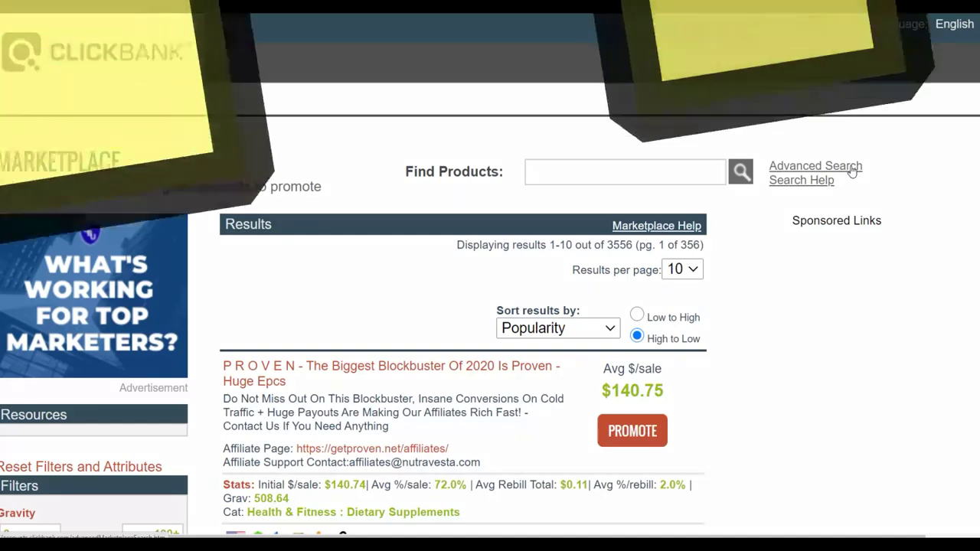
scroll(765, 153, down, 3)
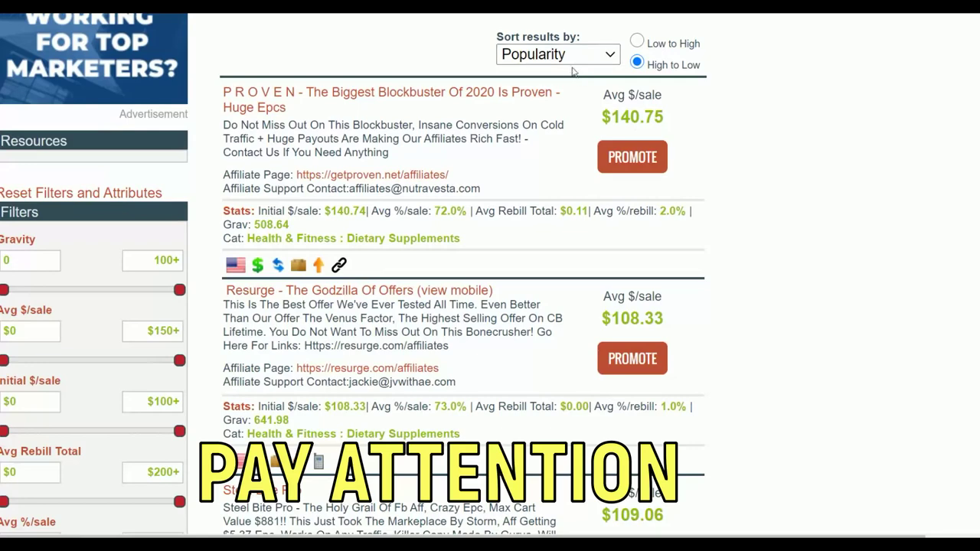
click(588, 55)
click(525, 205)
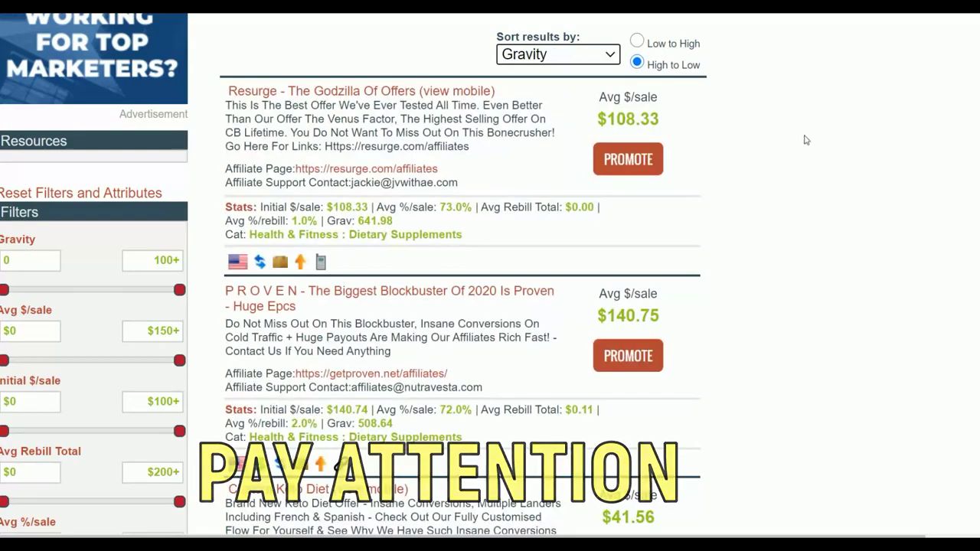
- Look through the first page of gravity-sorted offers and open page 2 of the results
scroll(805, 138, up, 3)
scroll(804, 137, down, 6)
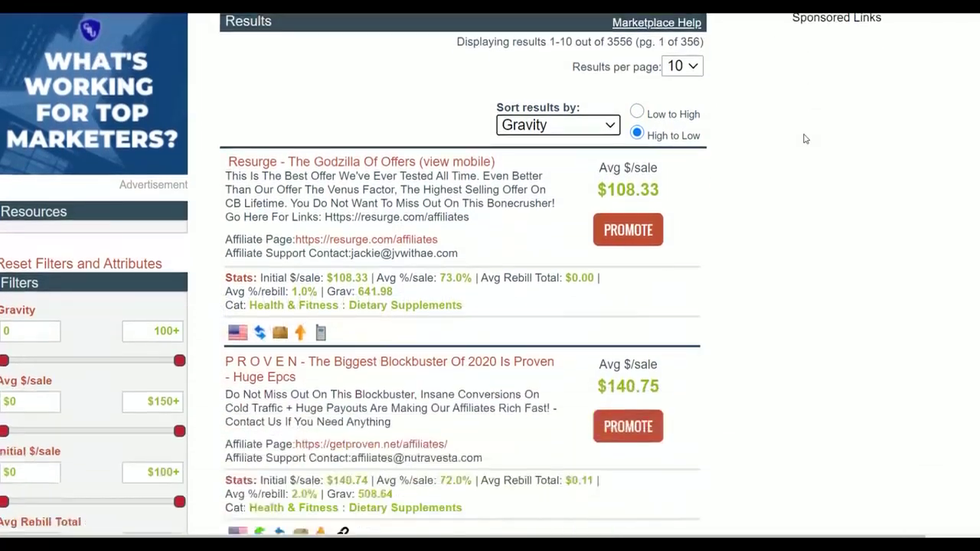
scroll(776, 141, down, 9)
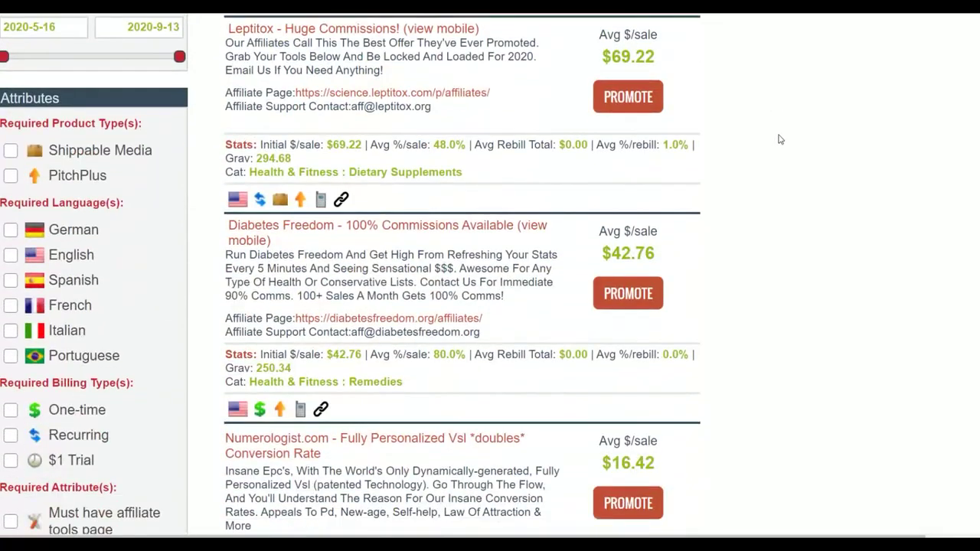
scroll(780, 140, down, 5)
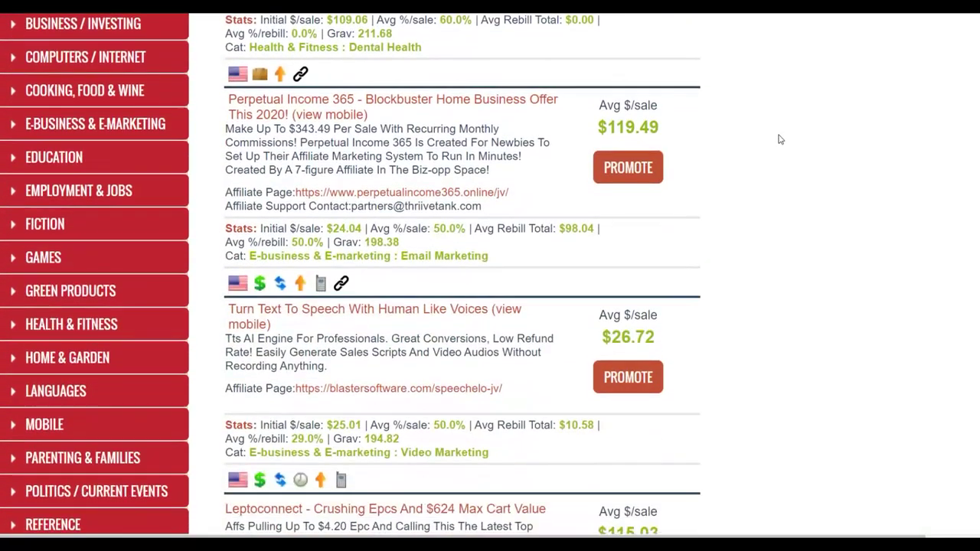
scroll(848, 146, down, 4)
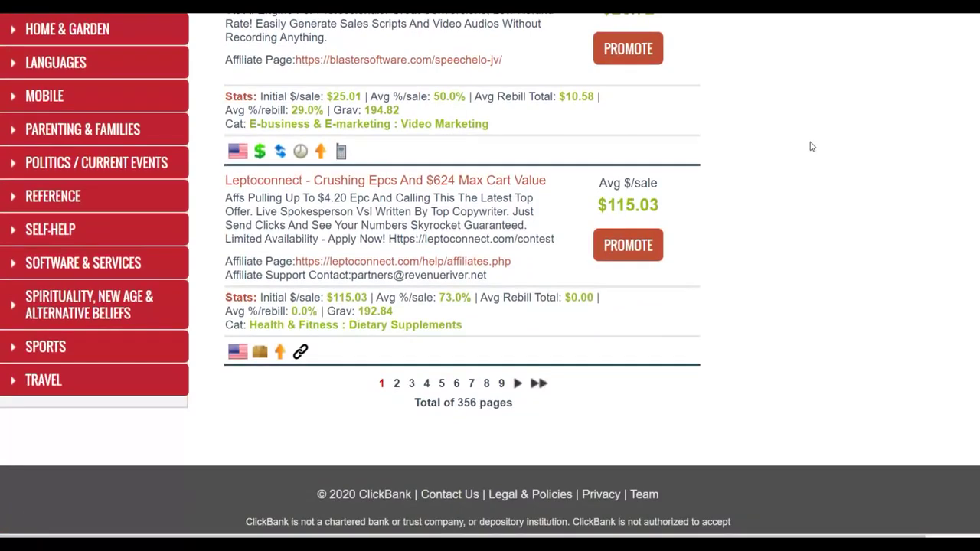
click(396, 390)
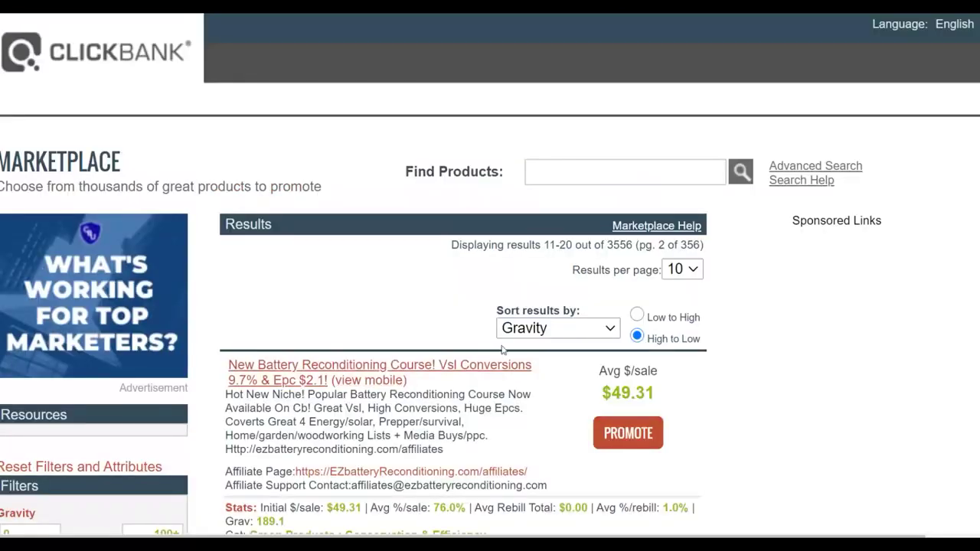
- Look through the gravity-sorted offers on page 2 and open page 3 of the results
scroll(620, 228, down, 6)
scroll(620, 228, down, 3)
scroll(620, 227, up, 3)
scroll(620, 228, down, 6)
scroll(789, 214, down, 14)
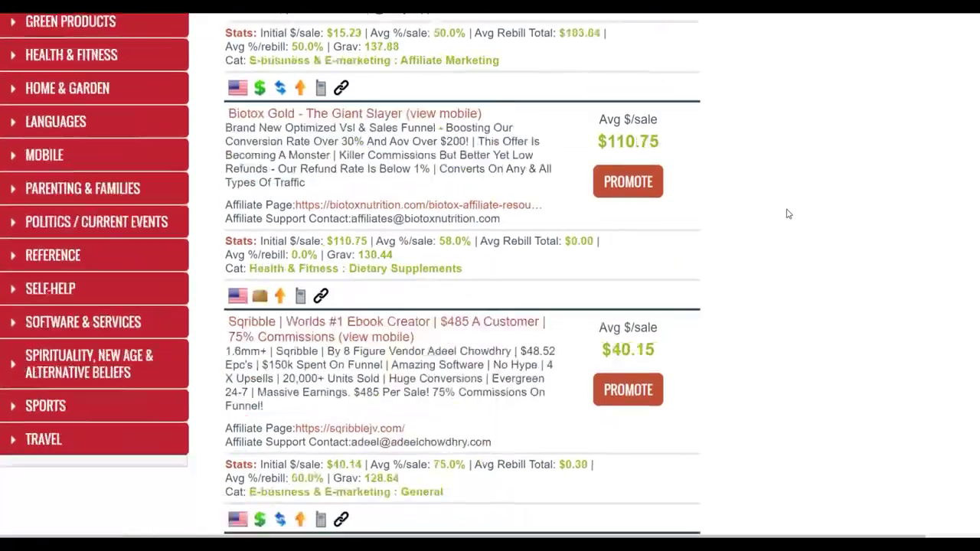
scroll(789, 214, down, 5)
click(432, 371)
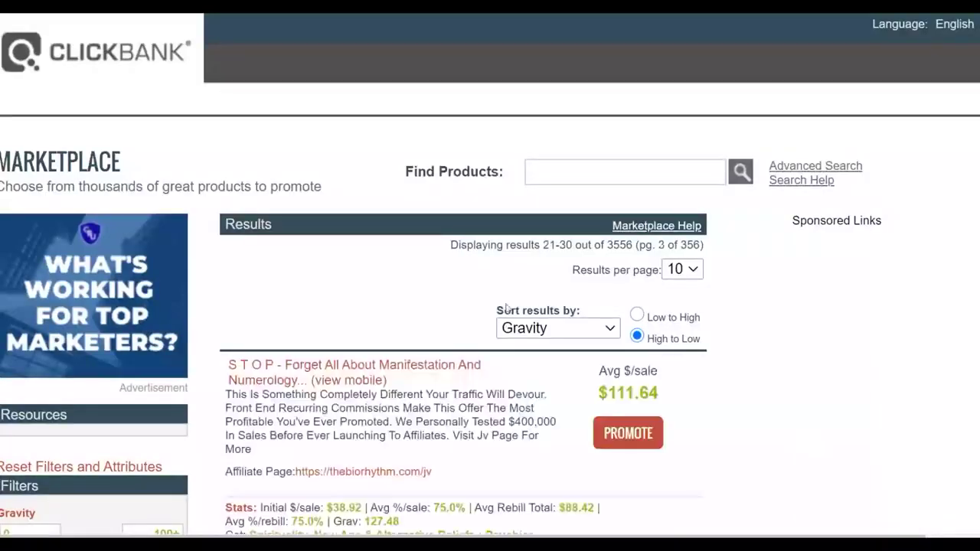
- Find the product The Lost Book Of Remedies among the page 3 offers and copy its title
scroll(851, 256, down, 5)
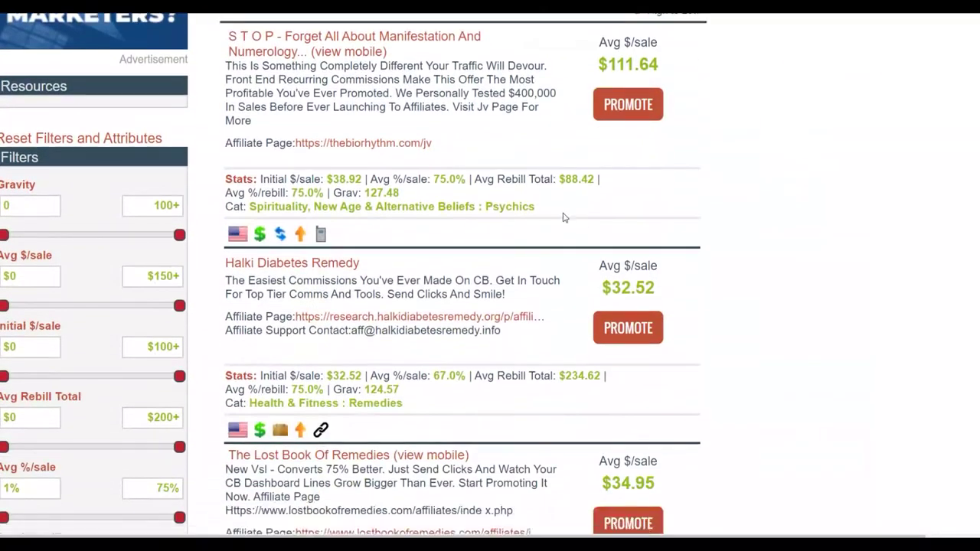
scroll(563, 218, down, 5)
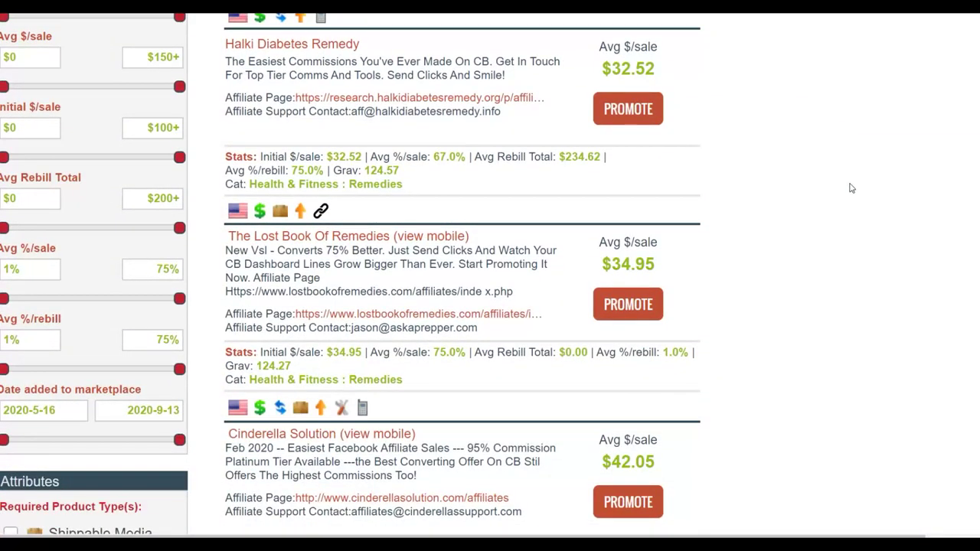
scroll(363, 222, down, 1)
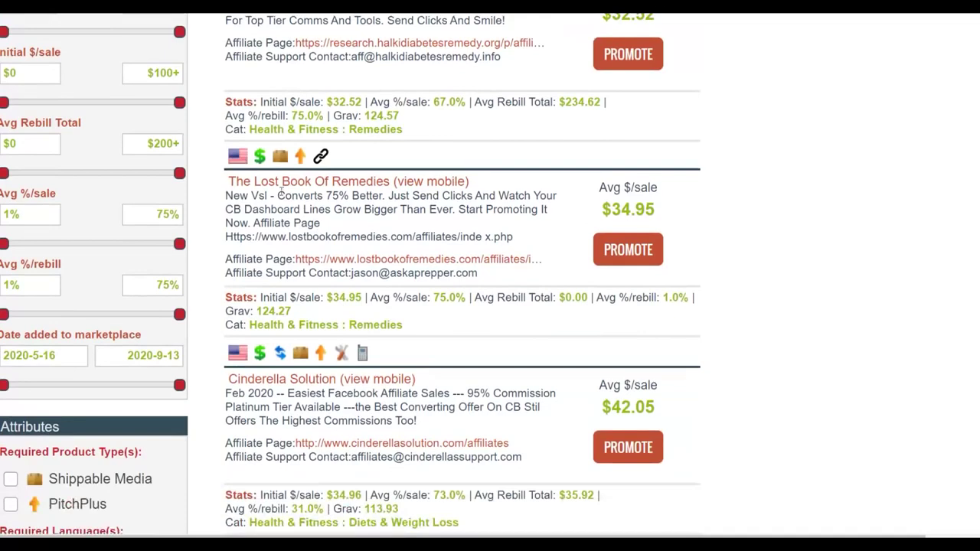
drag(219, 180, 283, 181)
click(219, 184)
drag(225, 186, 391, 181)
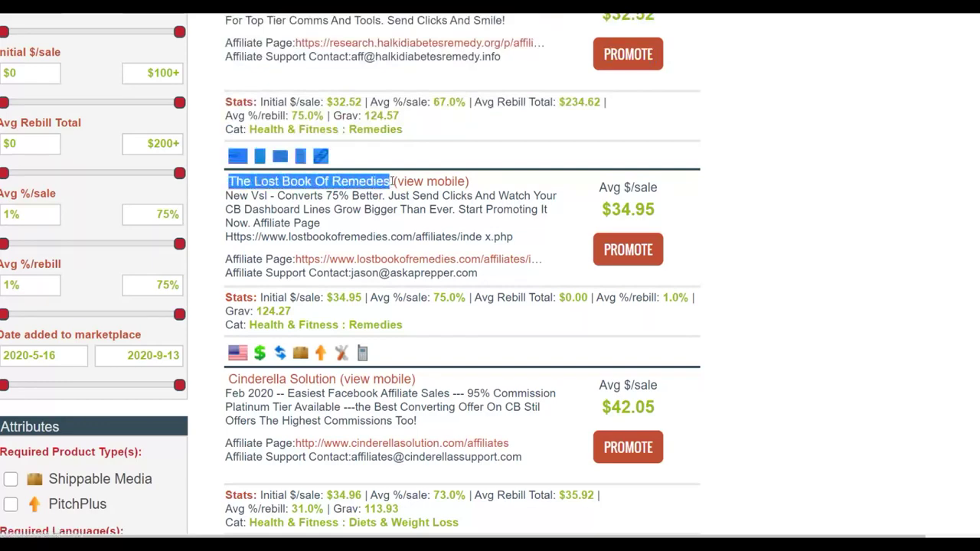
right_click(391, 183)
click(452, 259)
- Paste the copied title The Lost Book Of Remedies into the marketplace's Find Products field
scroll(900, 124, up, 8)
right_click(551, 174)
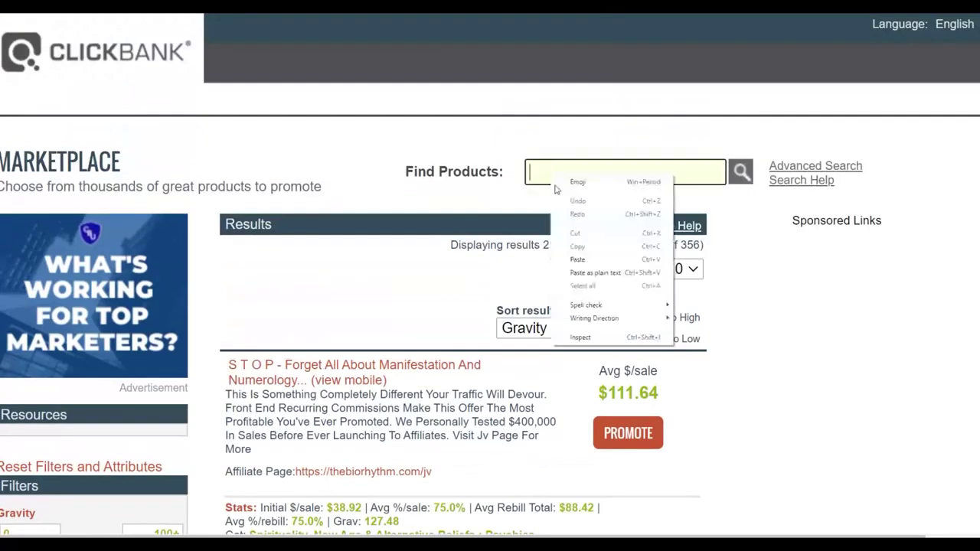
click(577, 260)
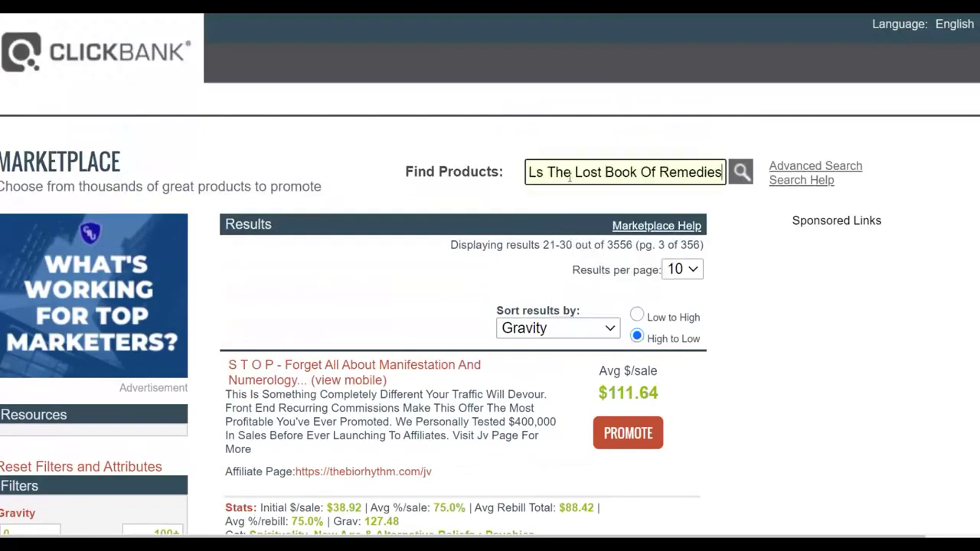
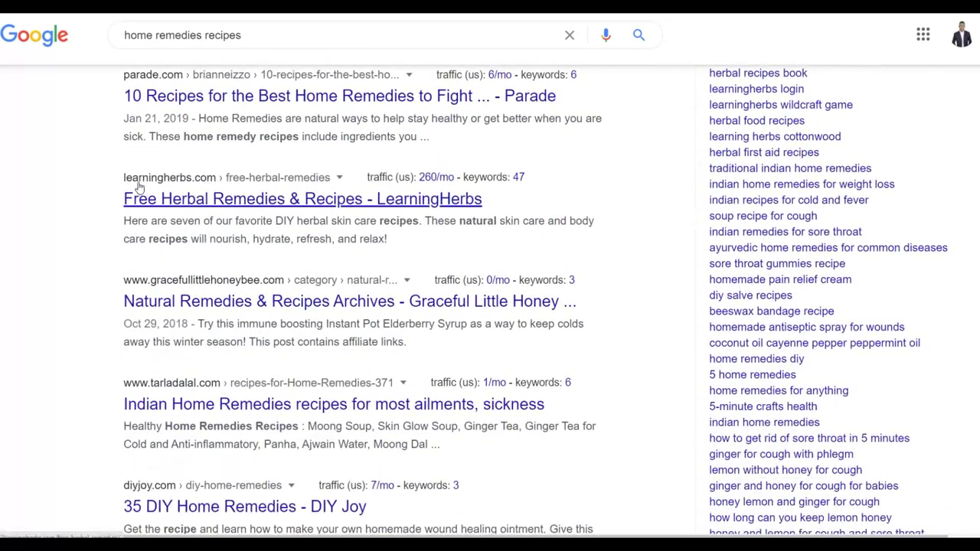
- Open the LearningHerbs result for home remedies recipes in a new tab and examine the remedy and herb posts on its blog
right_click(203, 206)
click(216, 213)
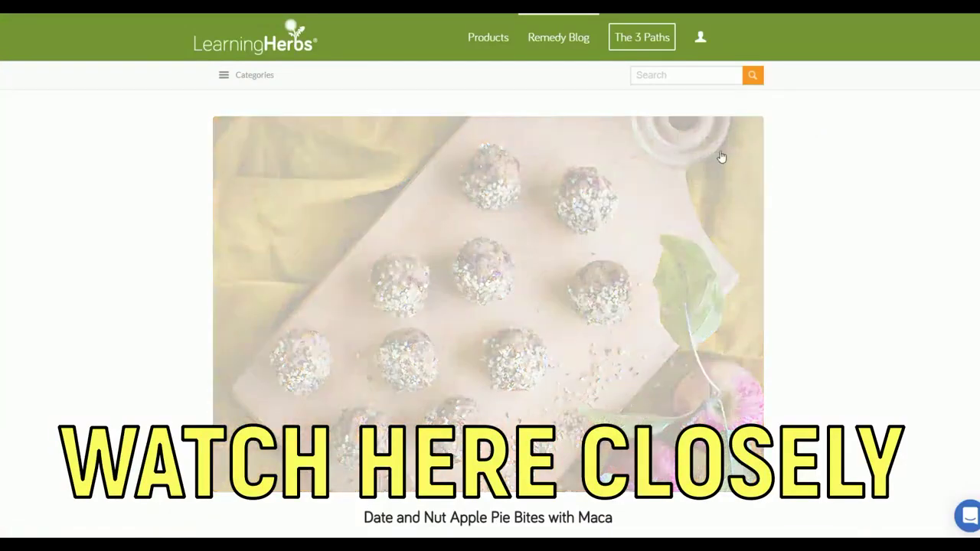
scroll(304, 214, down, 3)
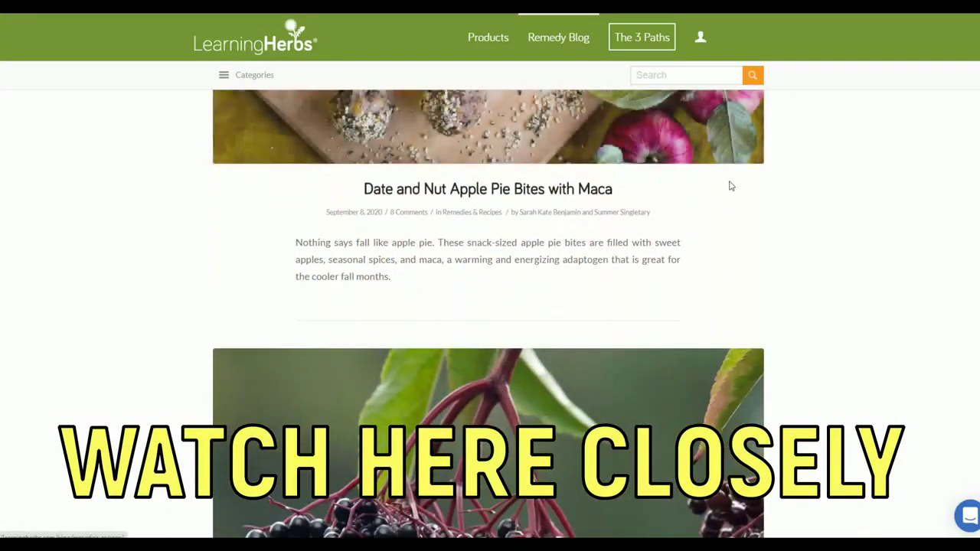
scroll(754, 180, down, 4)
scroll(488, 306, down, 15)
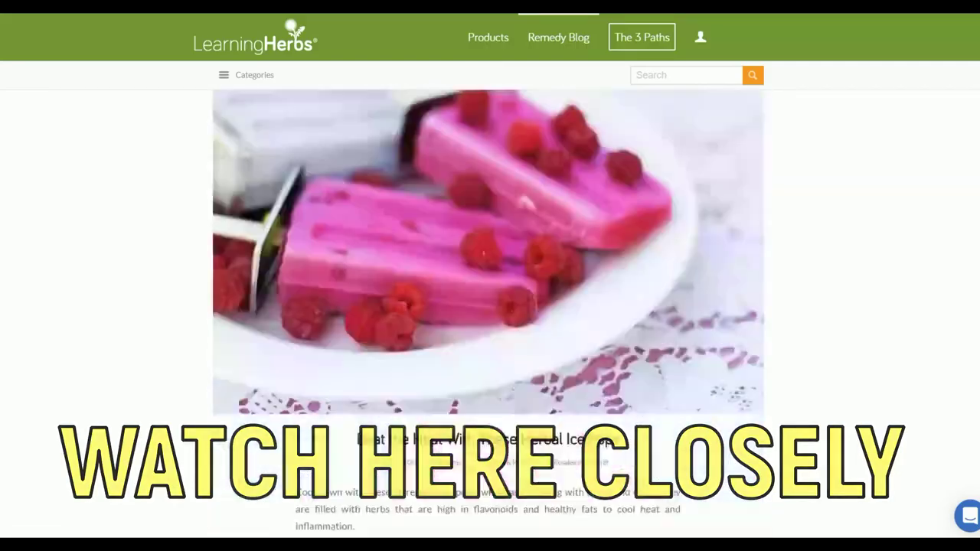
scroll(896, 280, down, 15)
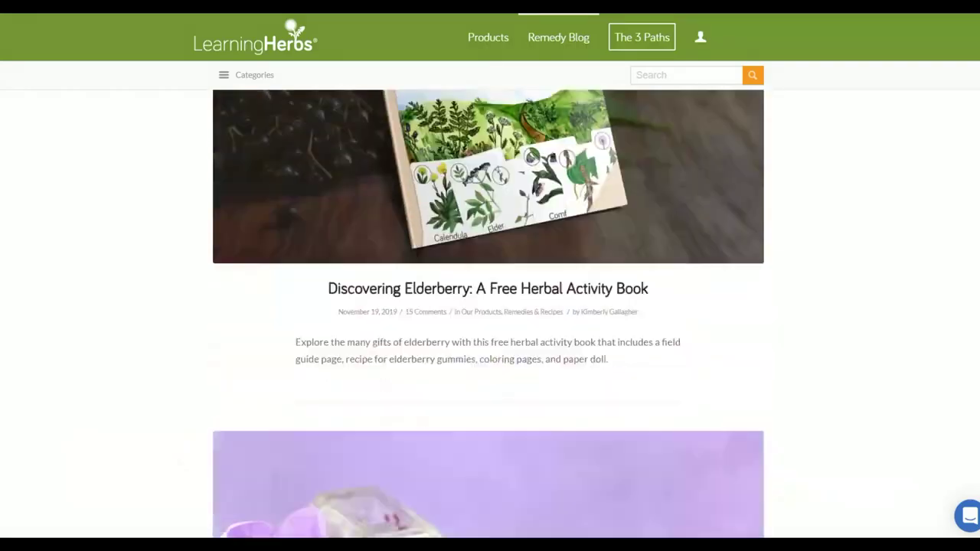
scroll(889, 237, down, 4)
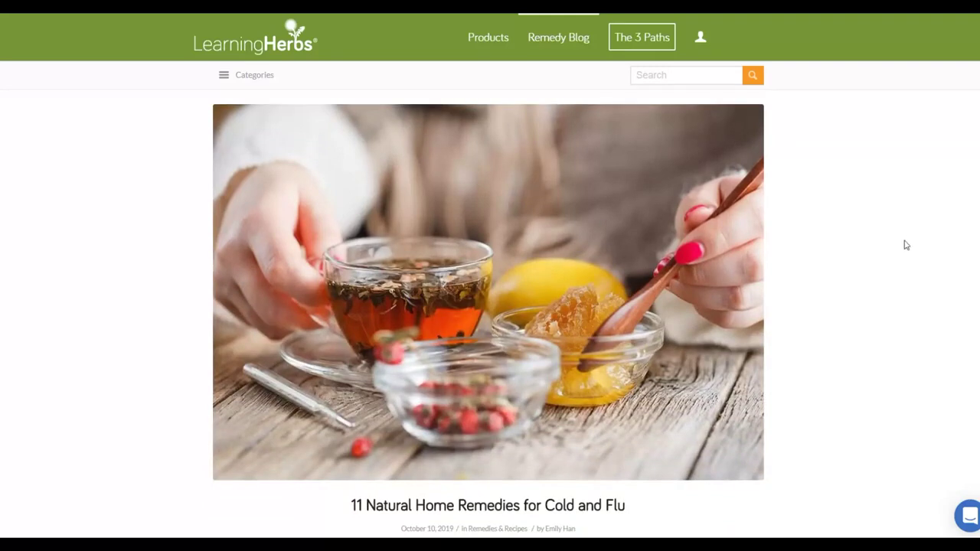
scroll(905, 244, down, 3)
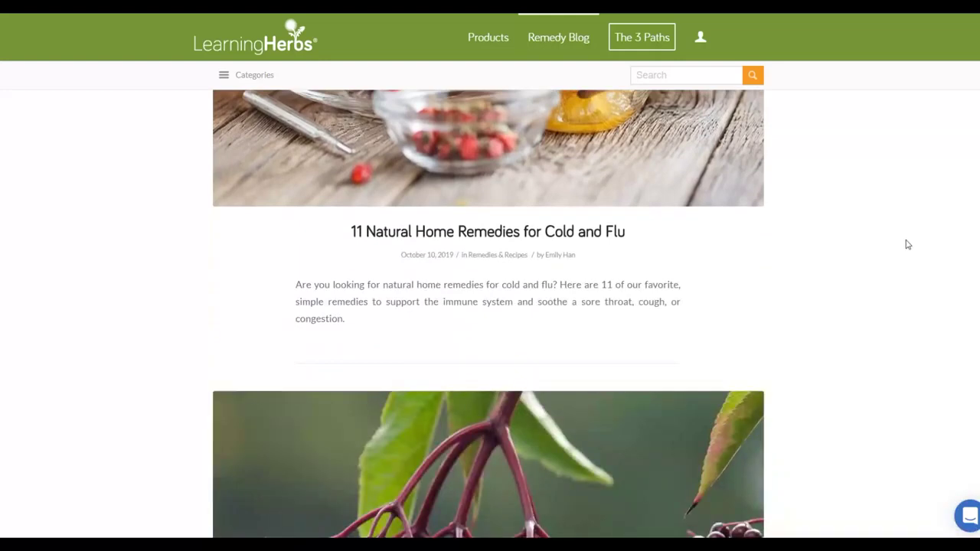
scroll(490, 314, down, 5)
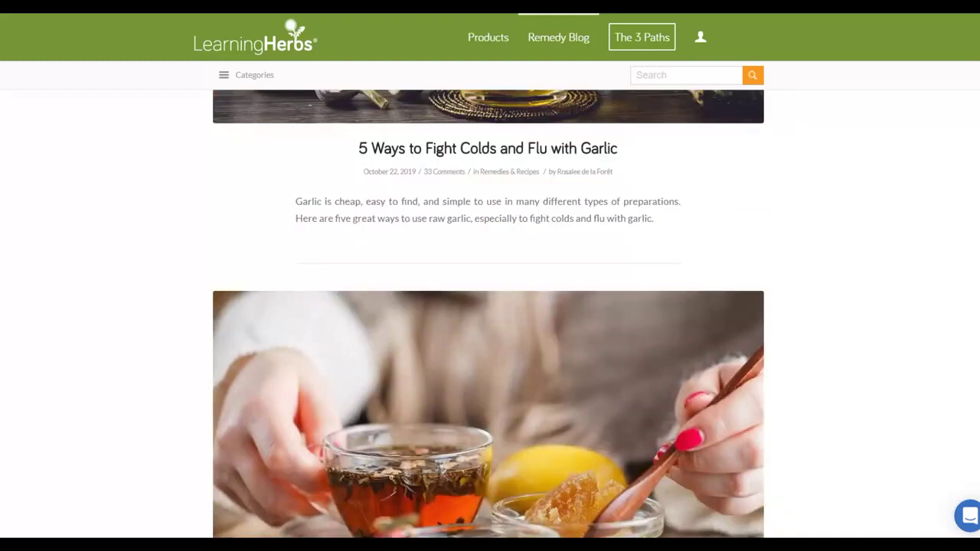
scroll(490, 314, down, 10)
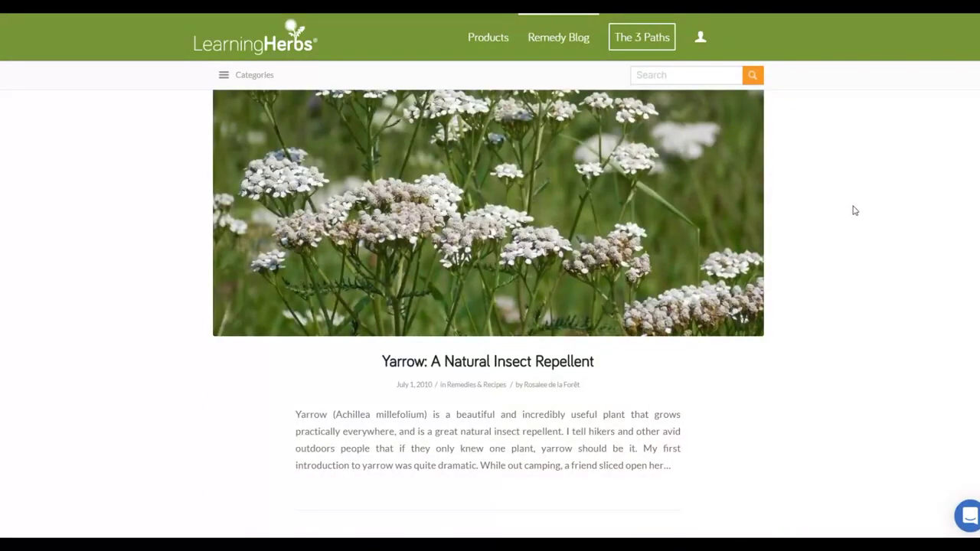
scroll(851, 207, down, 4)
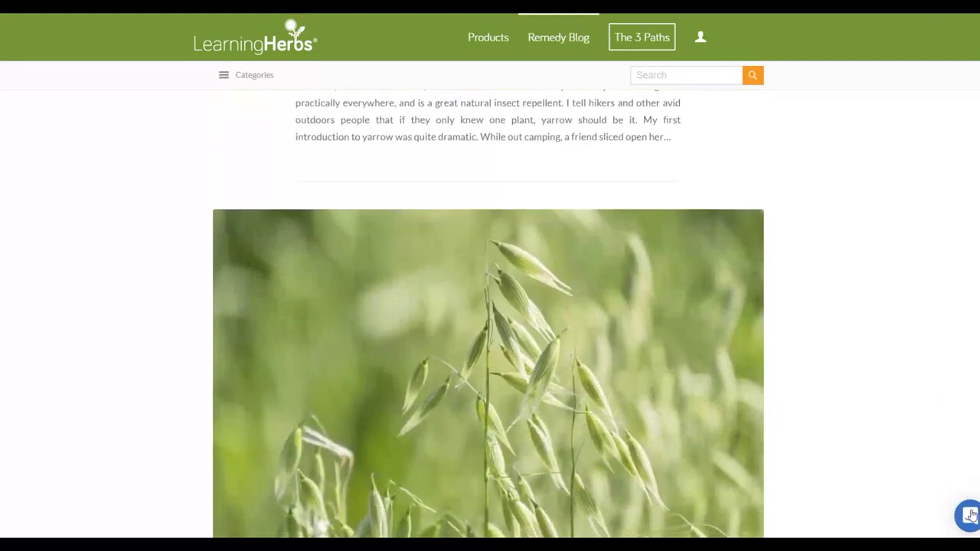
- Open the LearningHerbs support chat and look through the blog's older recipe posts
click(969, 515)
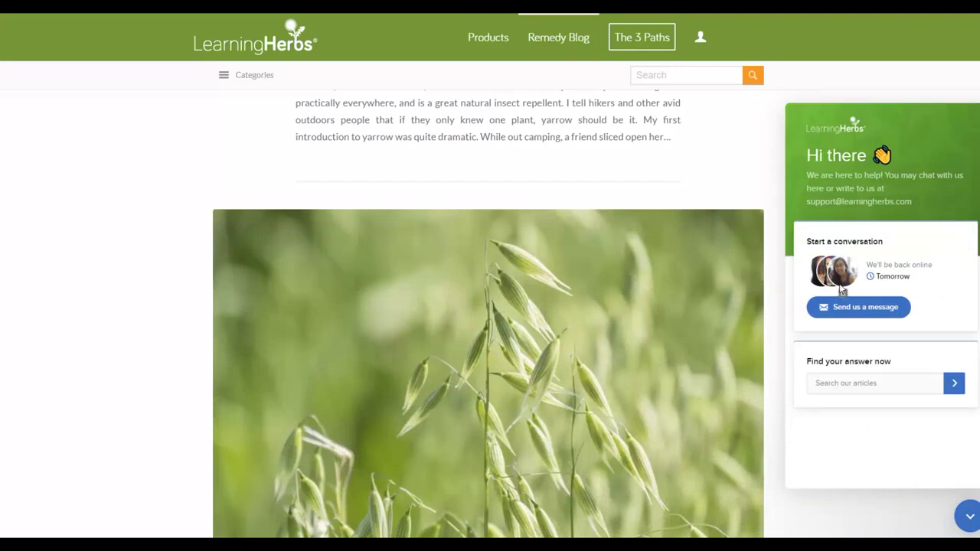
scroll(483, 203, down, 8)
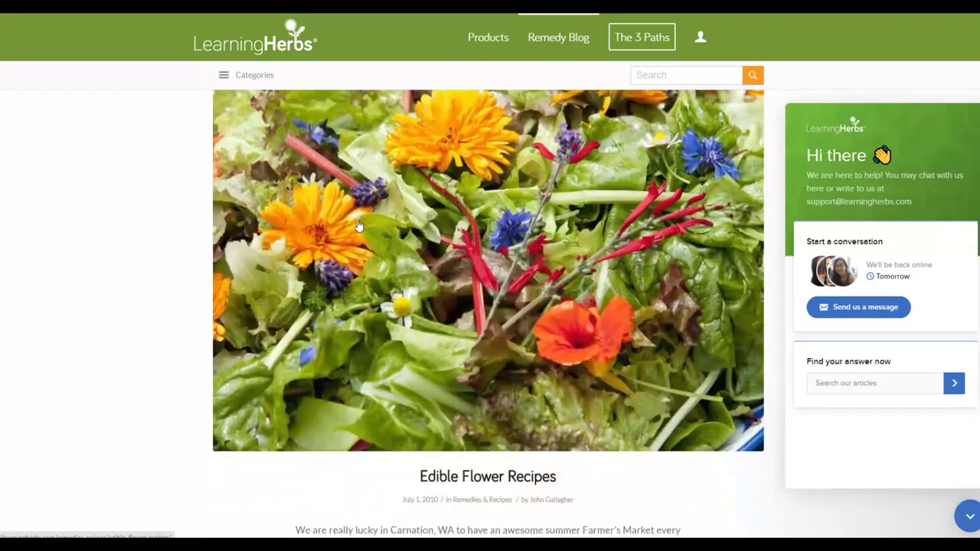
scroll(580, 232, down, 5)
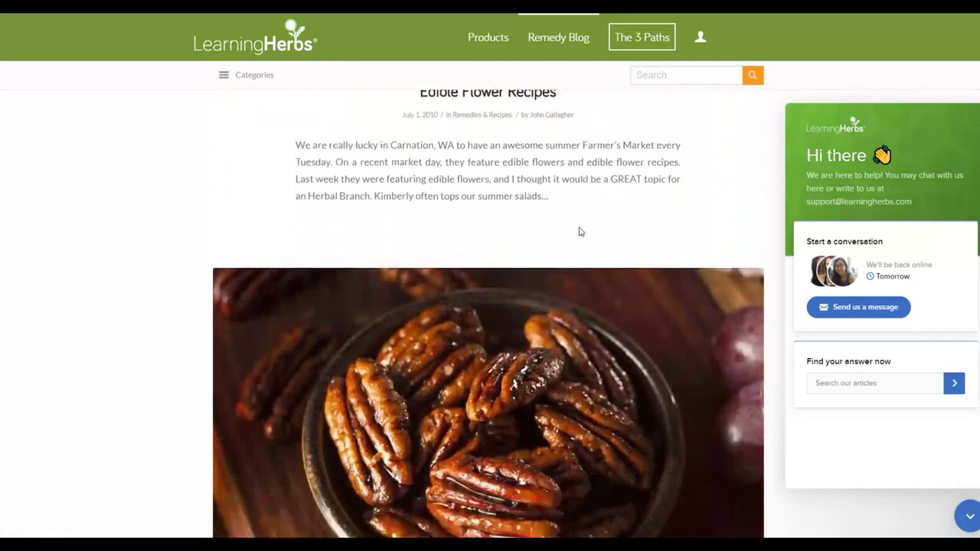
scroll(579, 232, down, 9)
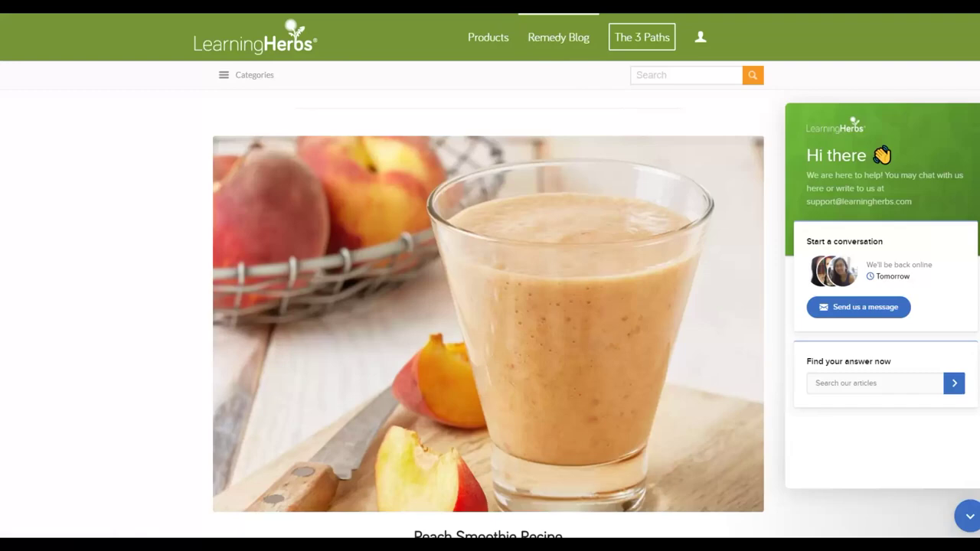
scroll(832, 106, up, 10)
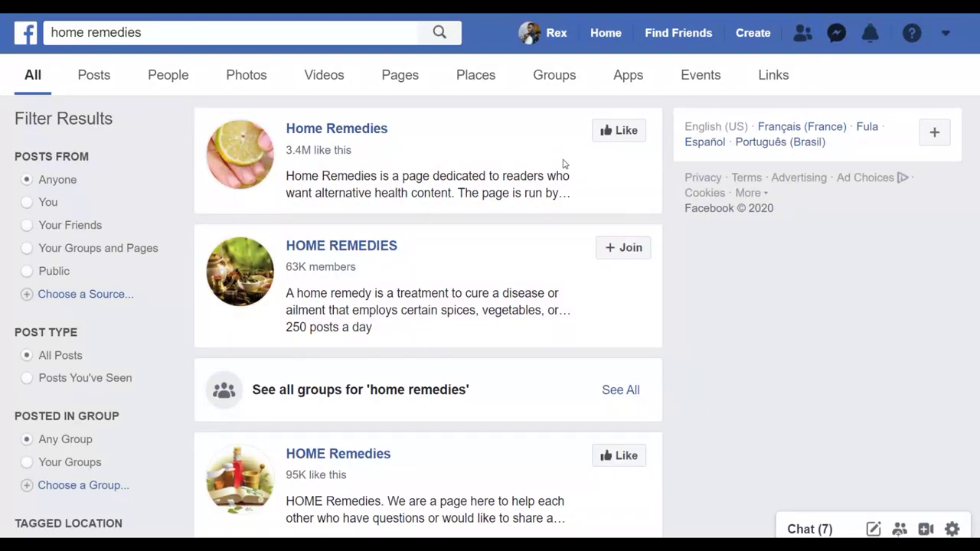
- In Facebook's home remedies results, open the HOME REMEDIES group in a new tab and limit the results to groups
scroll(564, 164, down, 5)
scroll(448, 183, up, 5)
right_click(318, 247)
click(320, 284)
click(561, 83)
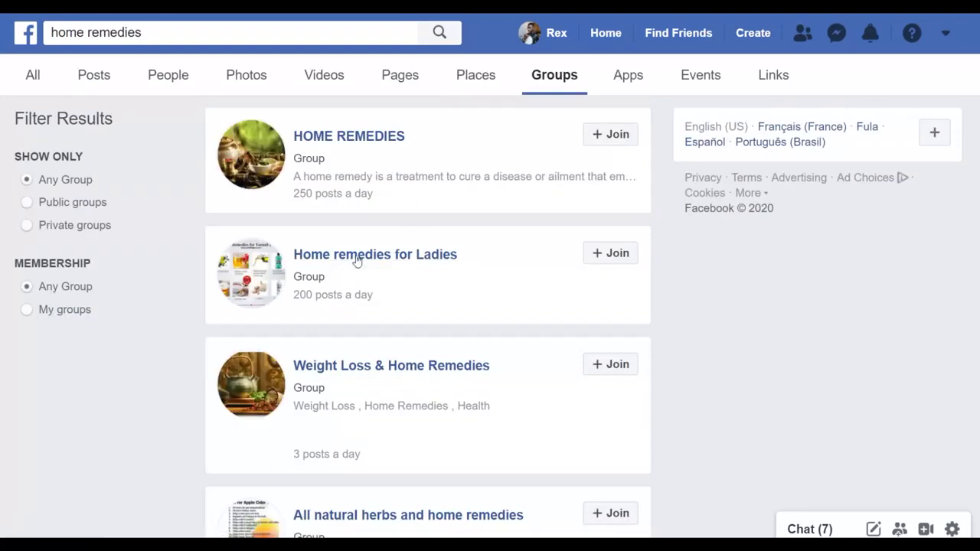
- Look through the list of home remedies groups and examine their topics and posts per day
scroll(525, 247, down, 2)
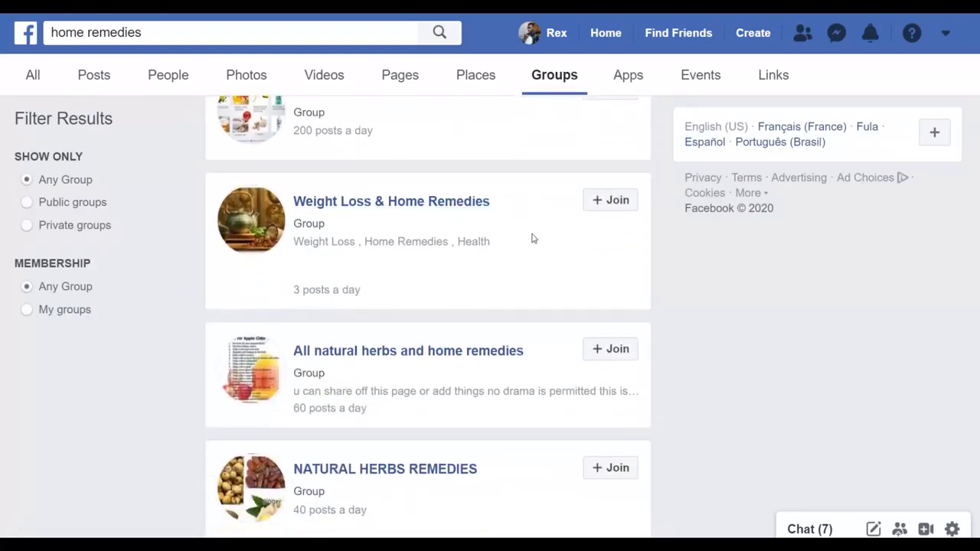
scroll(533, 238, down, 4)
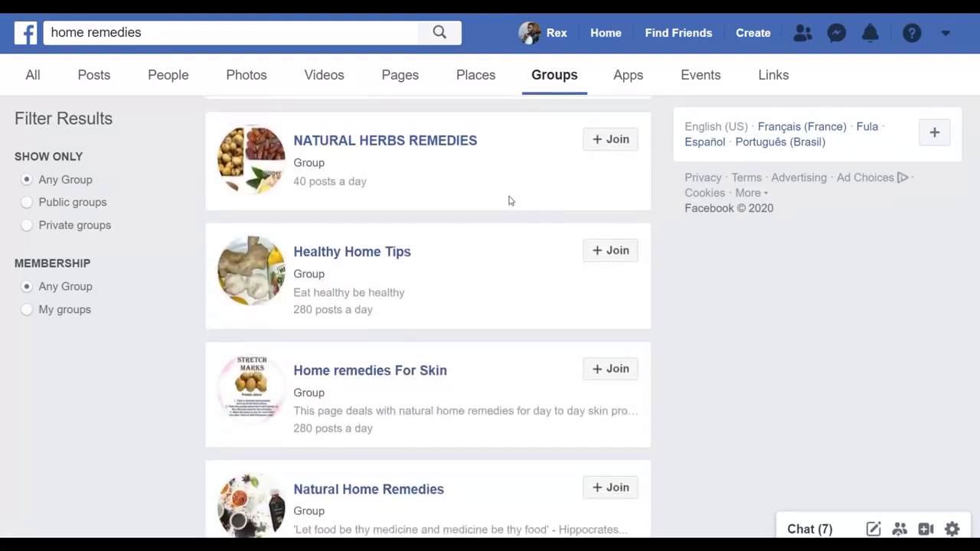
scroll(514, 208, down, 1)
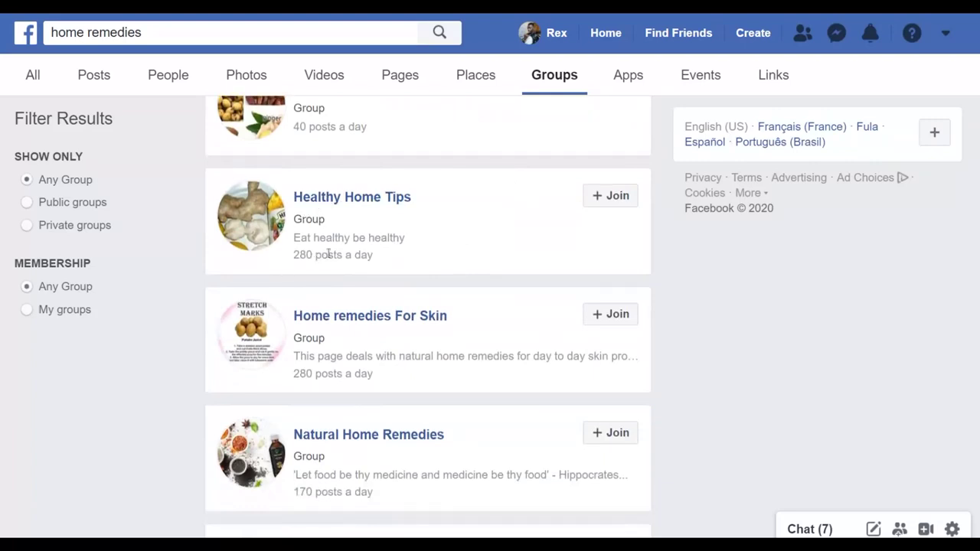
scroll(487, 282, down, 1)
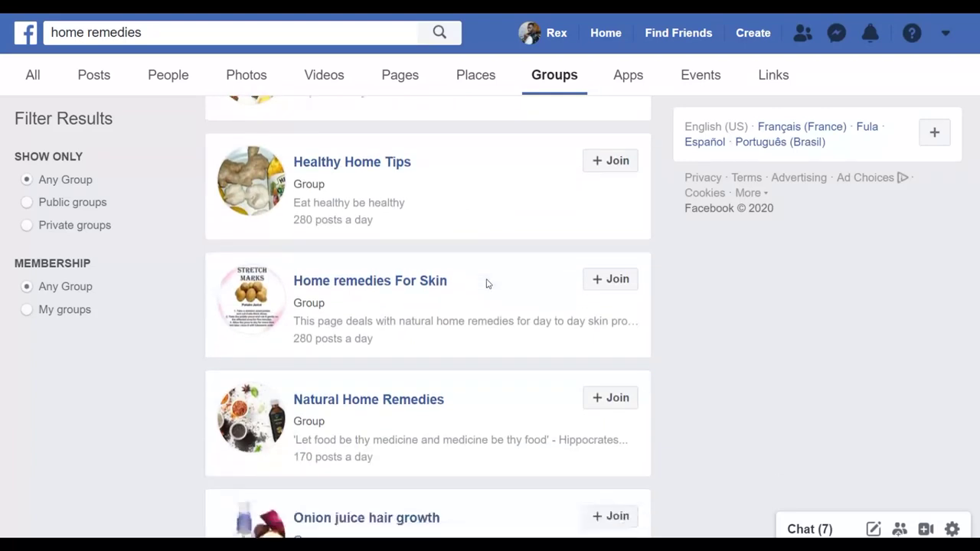
scroll(398, 245, down, 3)
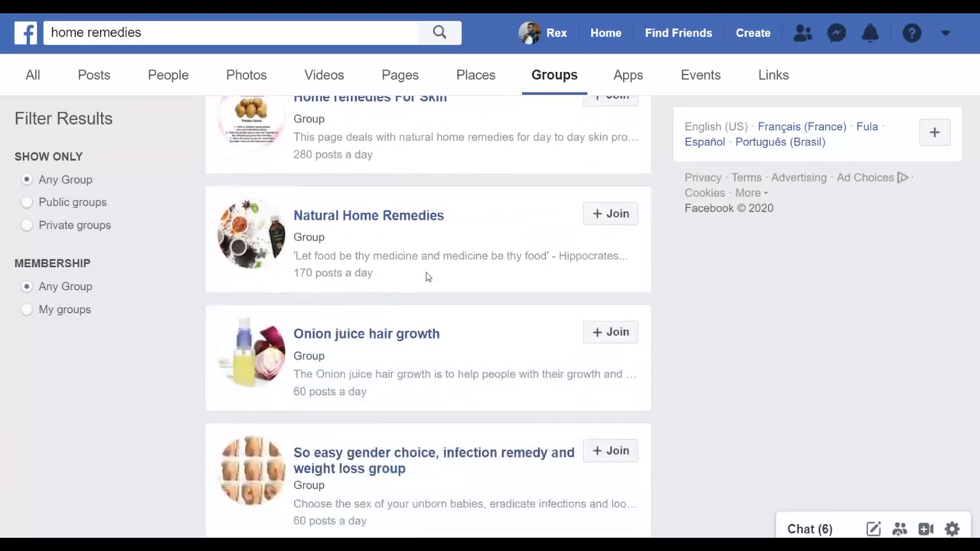
scroll(427, 274, down, 3)
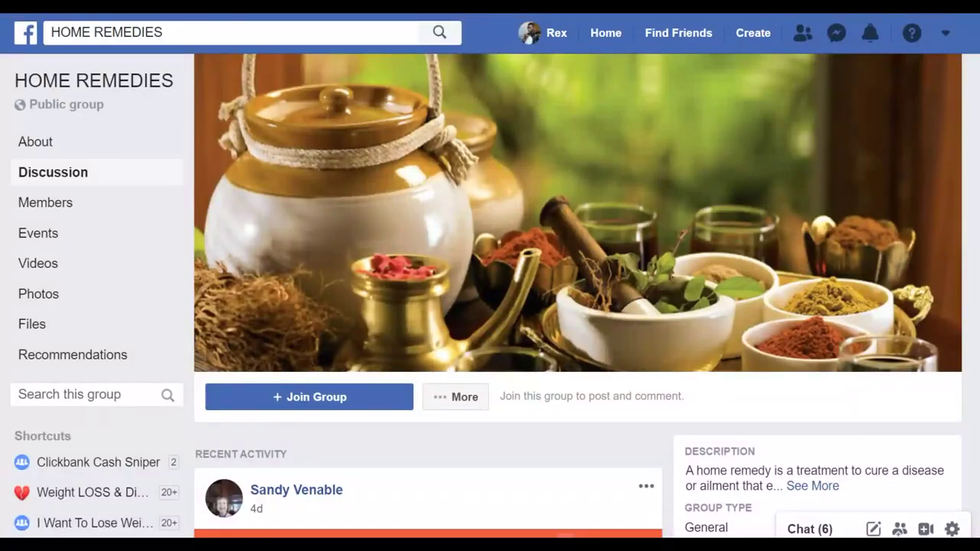
- Examine the recent posts, reactions and comments in the HOME REMEDIES group's discussion
scroll(431, 255, down, 3)
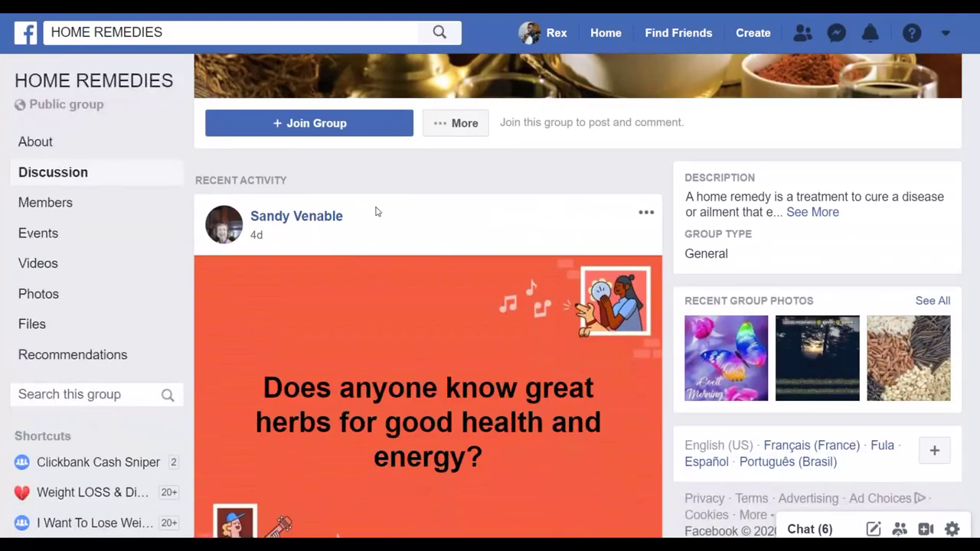
scroll(481, 256, down, 2)
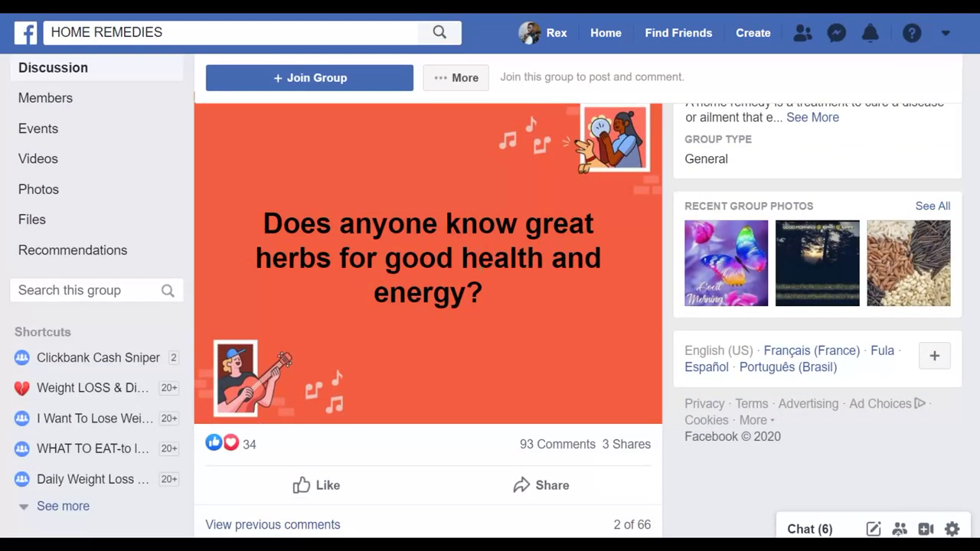
scroll(494, 284, down, 3)
scroll(494, 283, up, 2)
scroll(491, 297, down, 4)
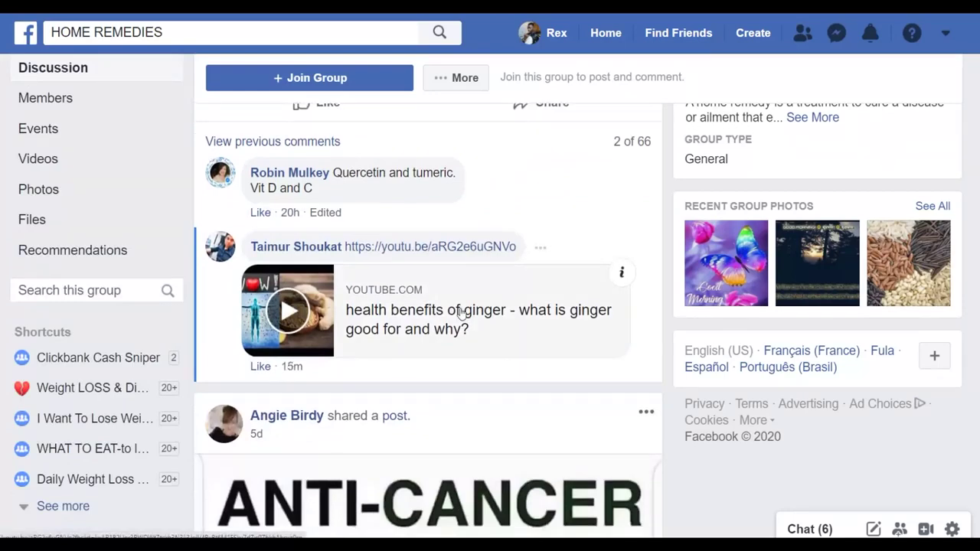
scroll(452, 311, down, 5)
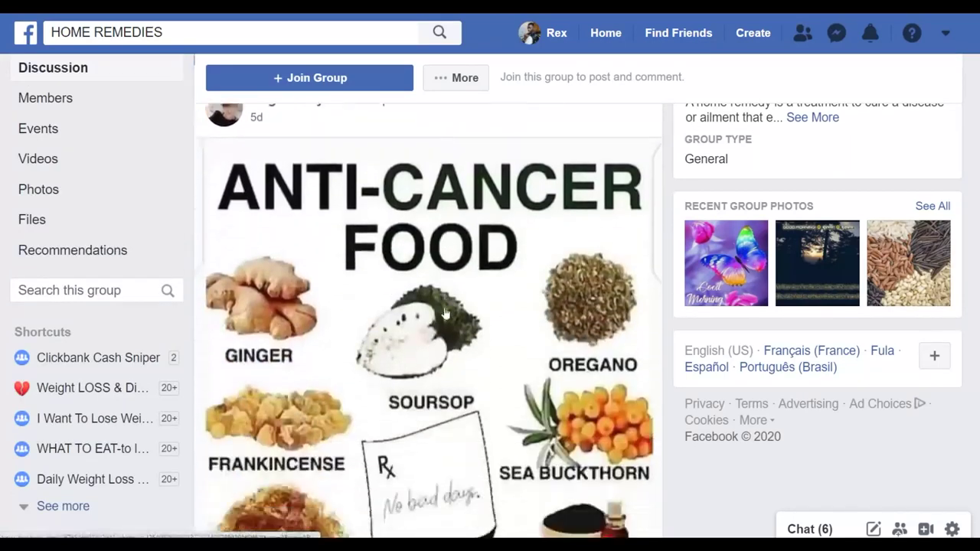
scroll(445, 312, down, 4)
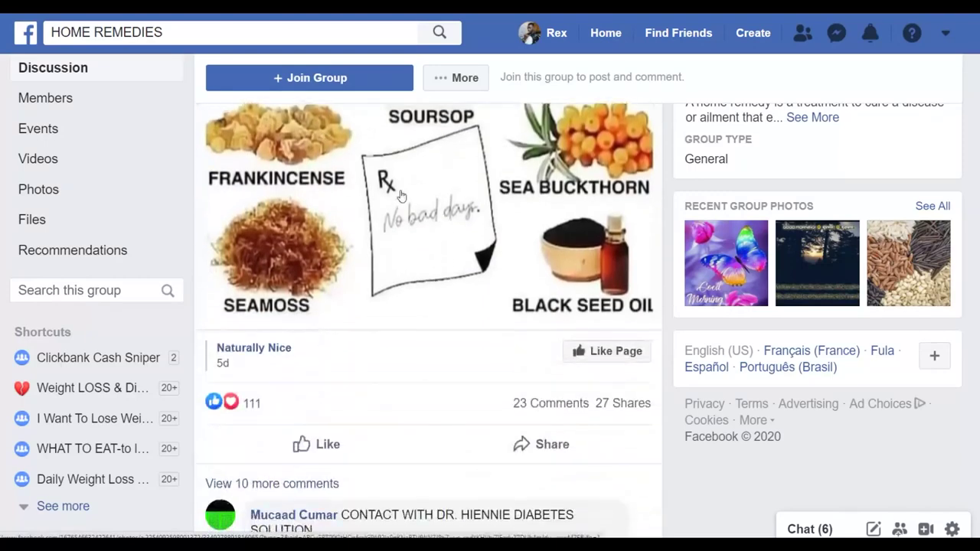
- Look through further HOME REMEDIES group posts, such as the honey, ginger and cinnamon tea one, and the comments below them
scroll(519, 199, down, 4)
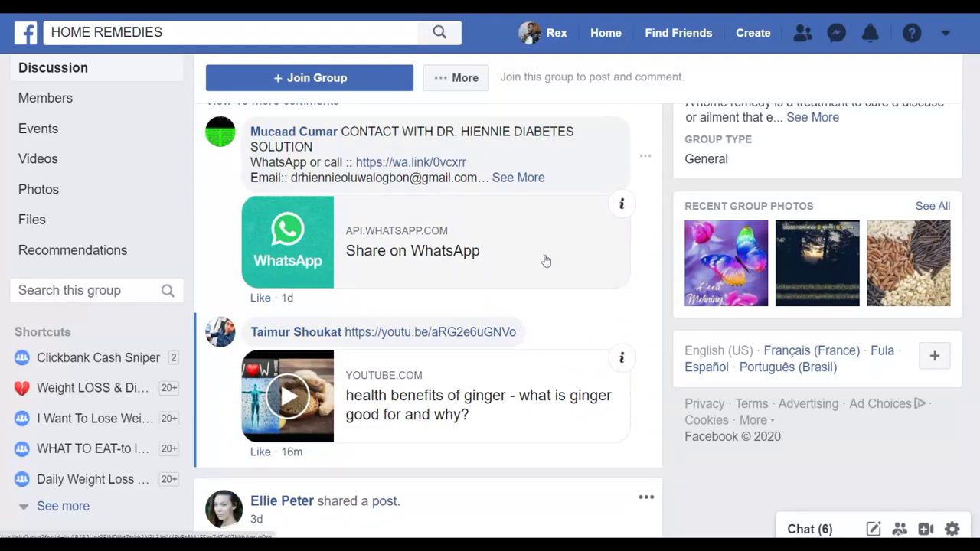
scroll(541, 261, down, 5)
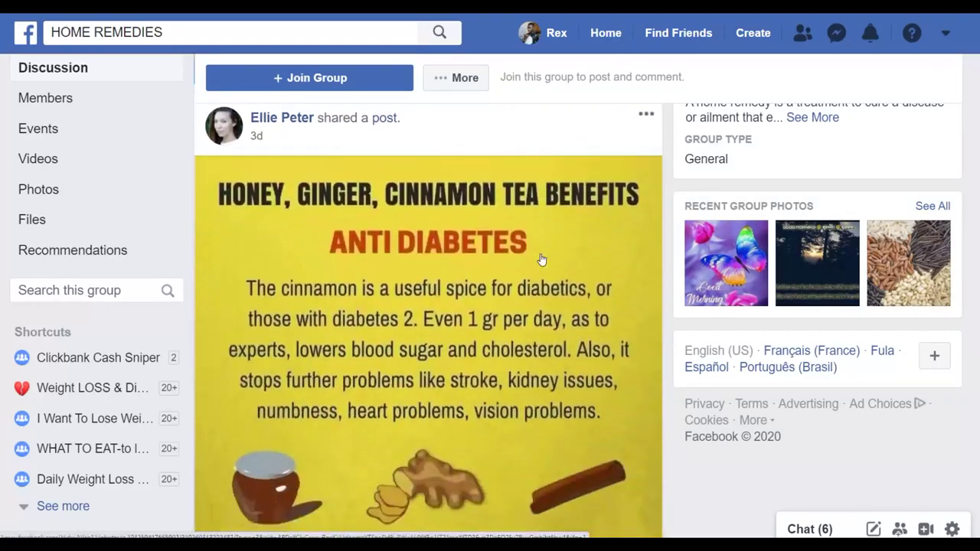
scroll(541, 260, down, 6)
scroll(541, 259, up, 15)
scroll(541, 256, down, 5)
scroll(541, 256, up, 3)
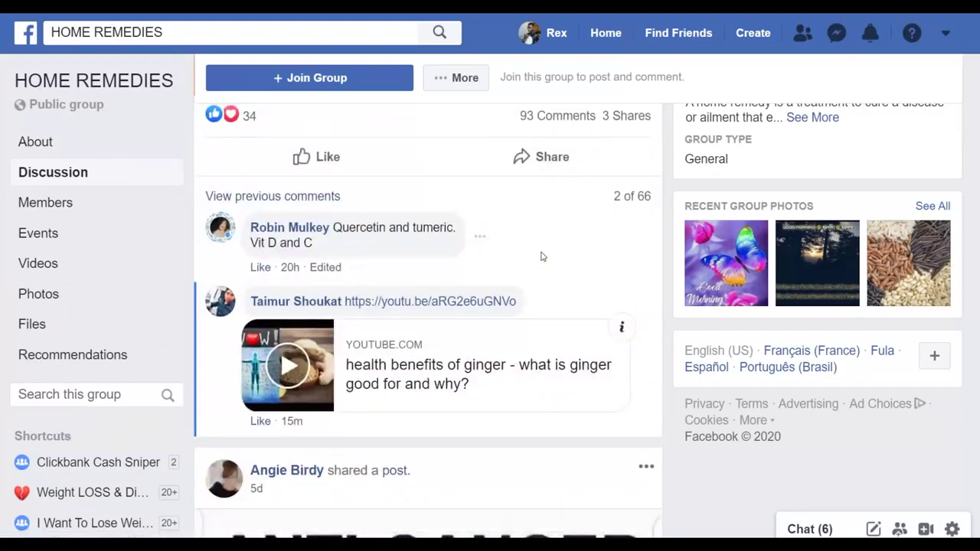
scroll(499, 247, up, 4)
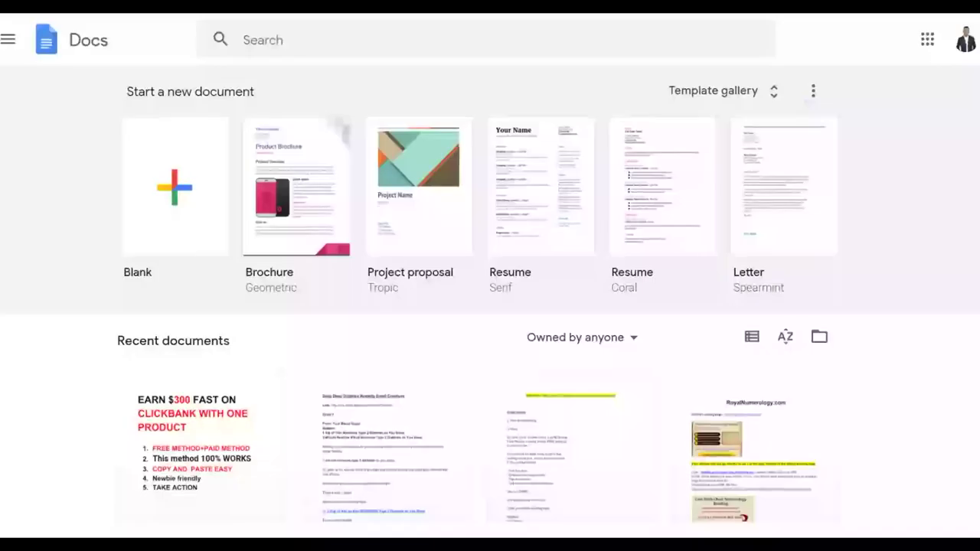
- Create a blank Google Docs document and find the best converting e-mail on The Lost Book of Remedies affiliate page
click(174, 183)
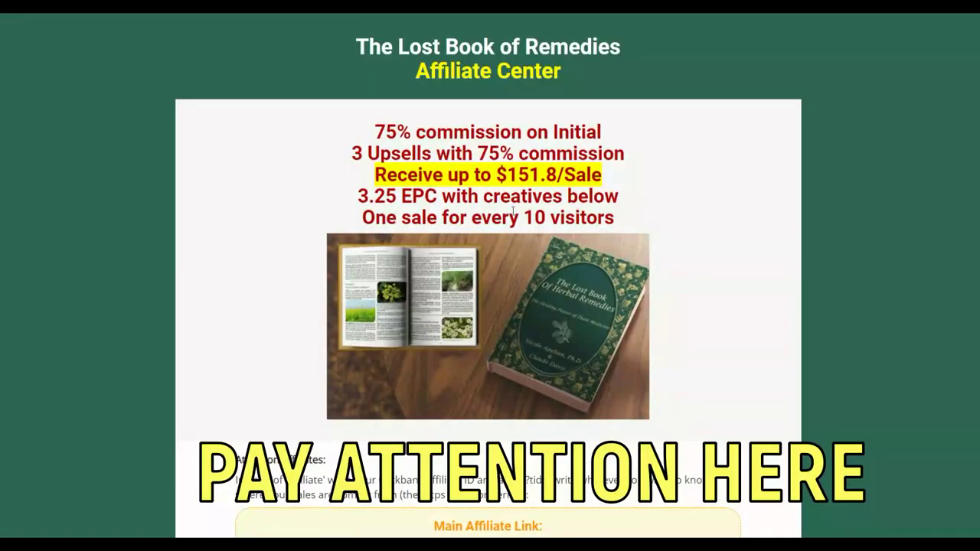
scroll(513, 213, down, 6)
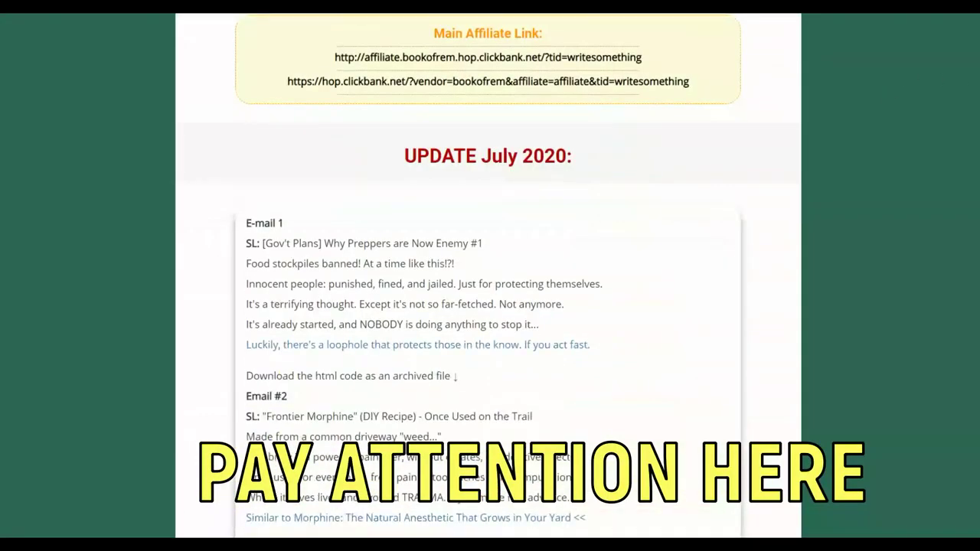
scroll(487, 275, down, 15)
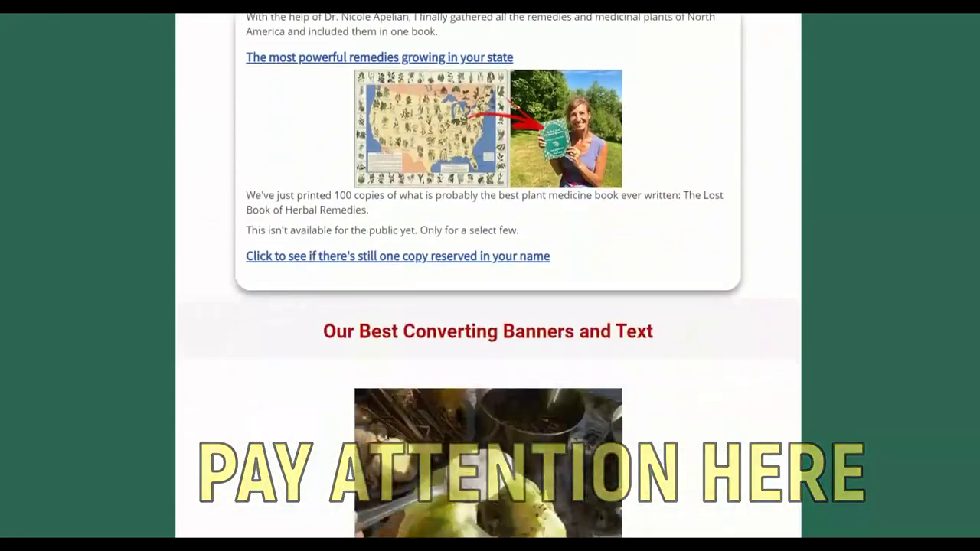
scroll(488, 275, up, 3)
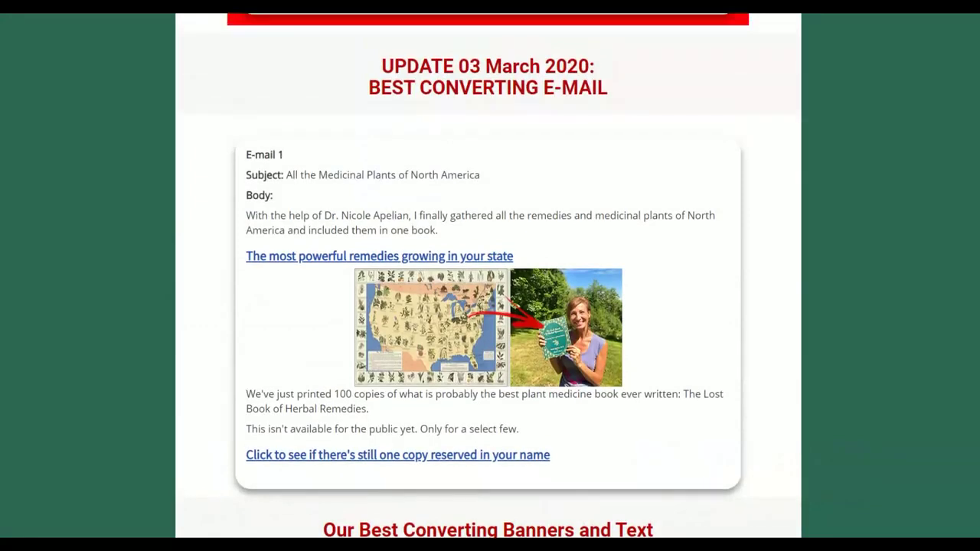
scroll(535, 132, down, 2)
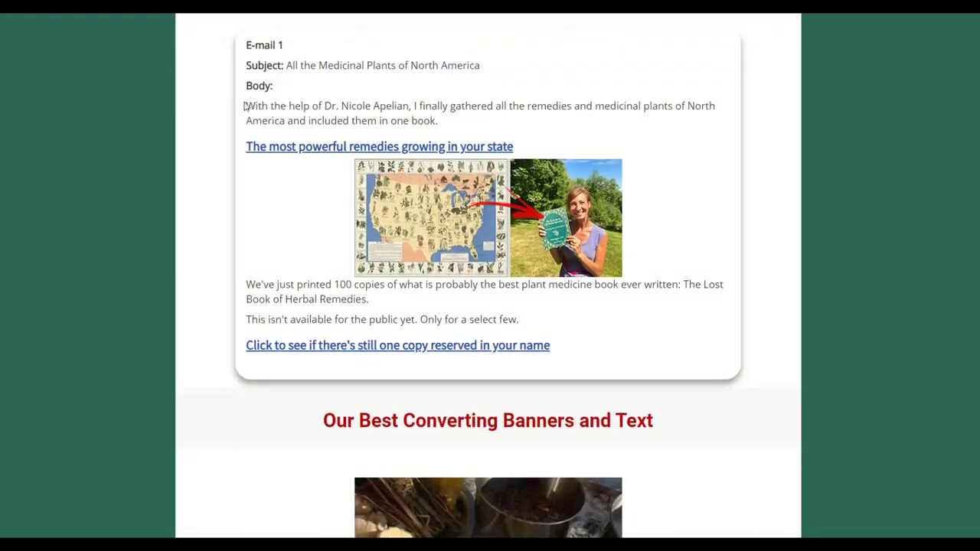
- Copy the best converting e-mail's body, including its picture and both link lines, into the blank Google Docs document and review it
drag(246, 106, 550, 345)
right_click(490, 312)
click(512, 322)
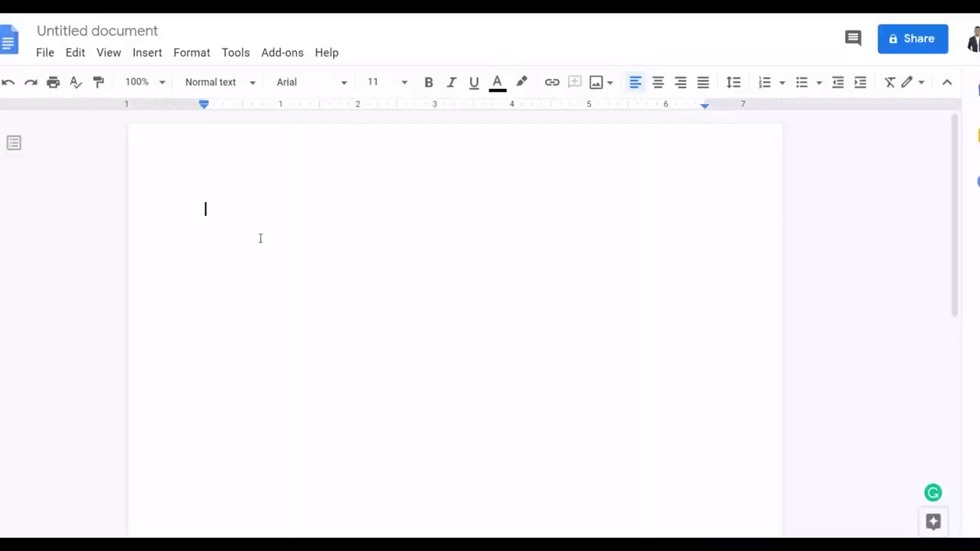
right_click(260, 237)
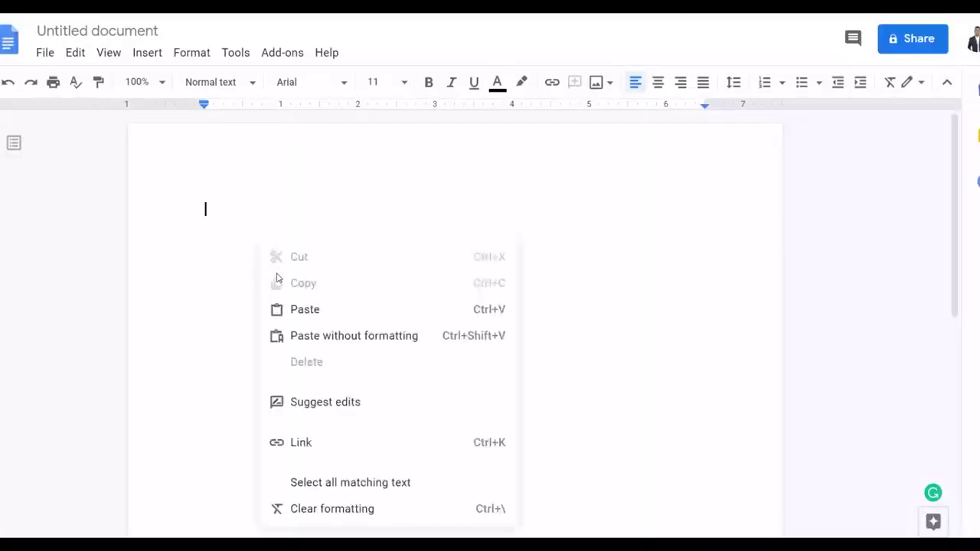
click(298, 310)
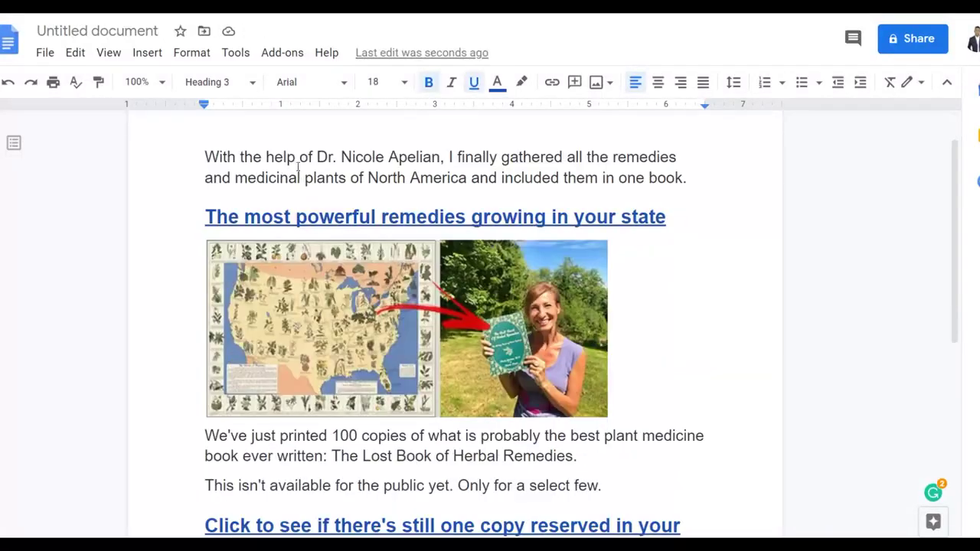
scroll(344, 203, down, 3)
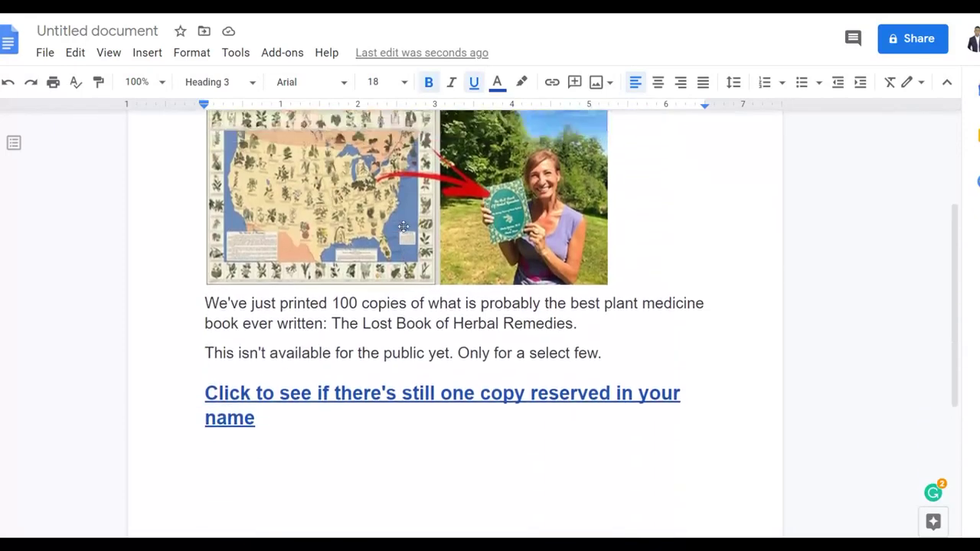
scroll(403, 227, up, 3)
scroll(664, 209, down, 3)
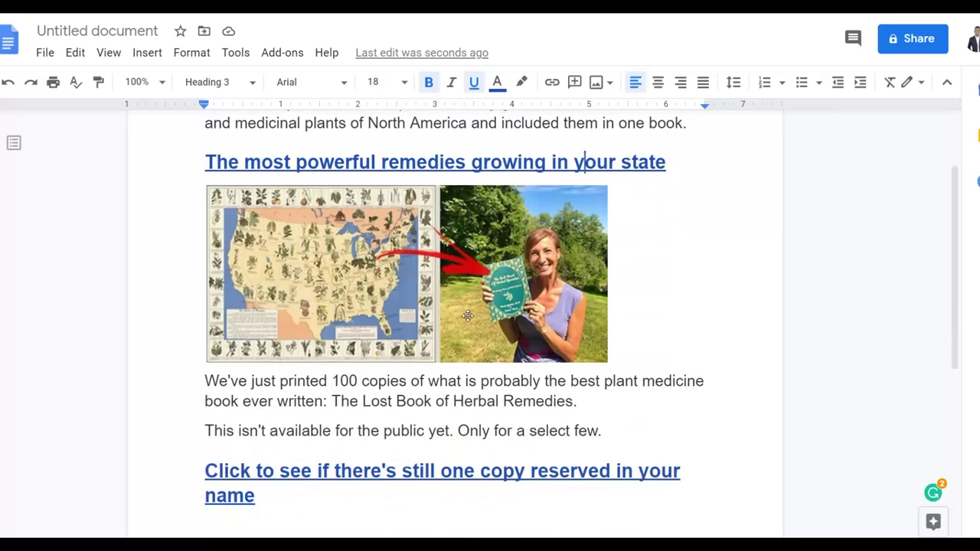
scroll(475, 303, up, 2)
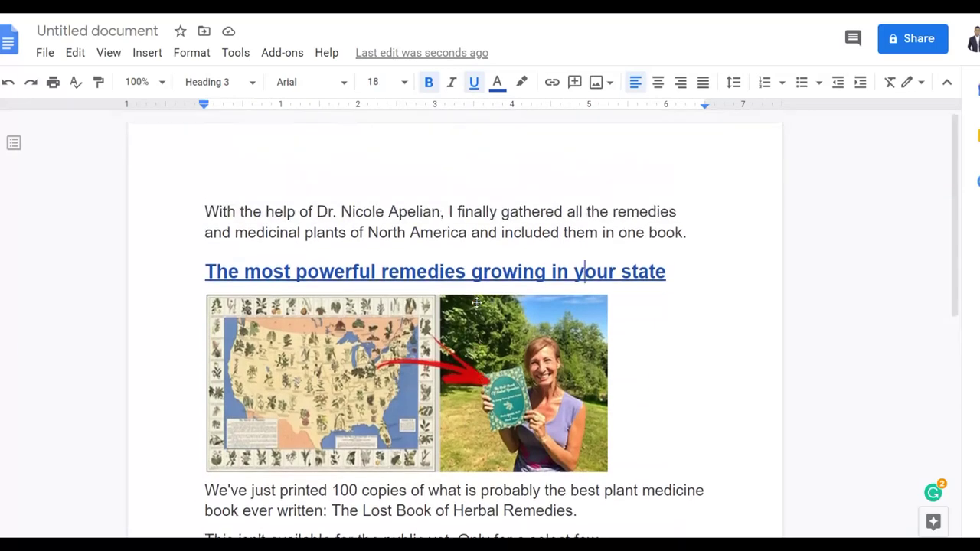
scroll(389, 256, down, 1)
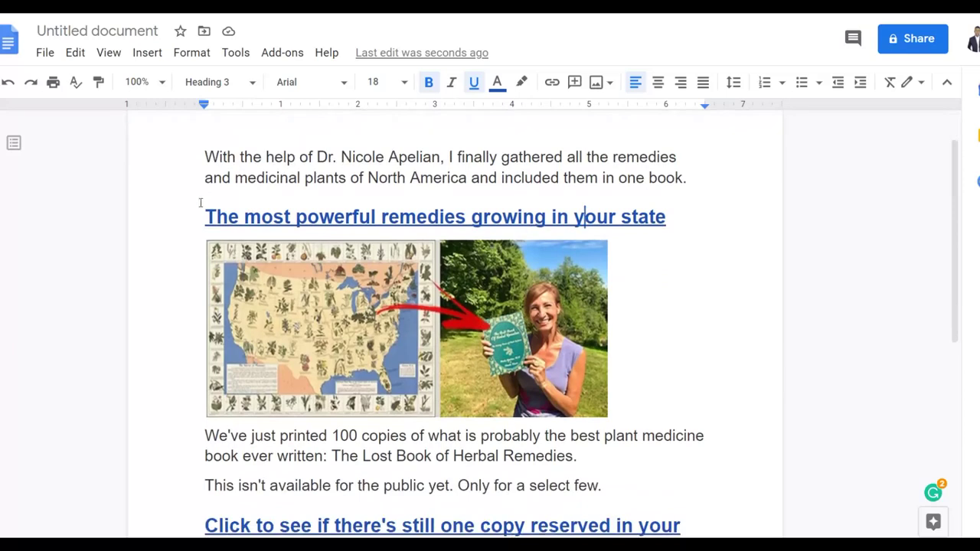
- Start a link on the heading "The most powerful remedies growing in your state", and generate and copy ClickBank's HopLink for The Lost Book Of Remedies
drag(202, 216, 667, 212)
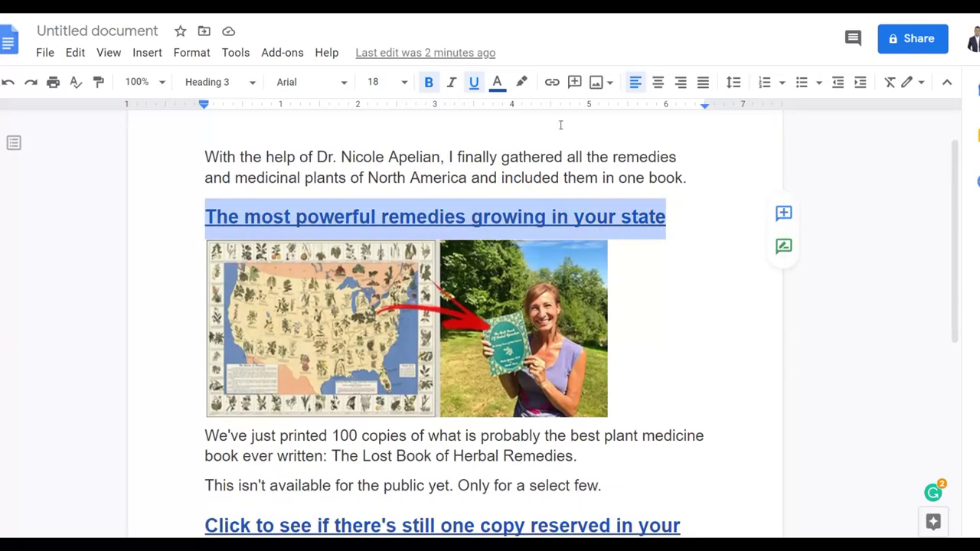
click(551, 82)
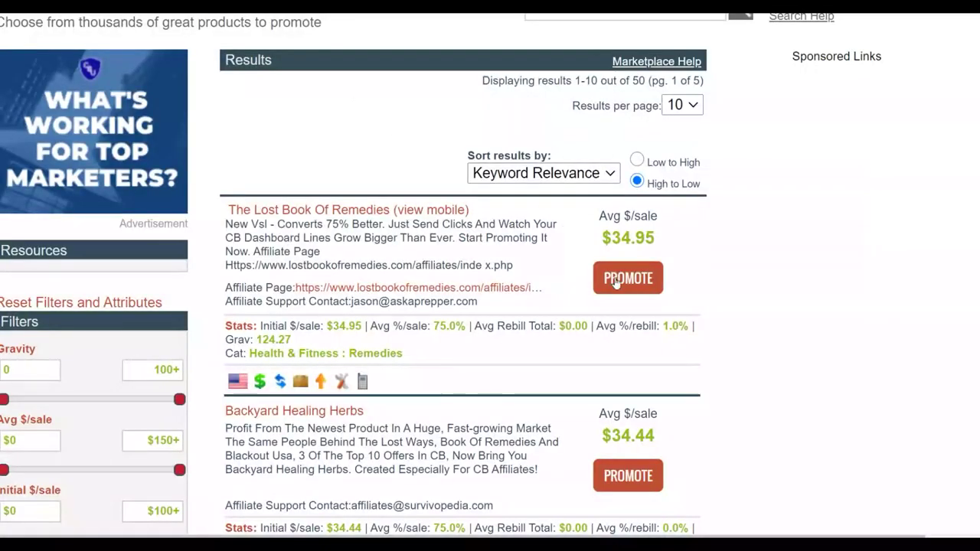
click(622, 279)
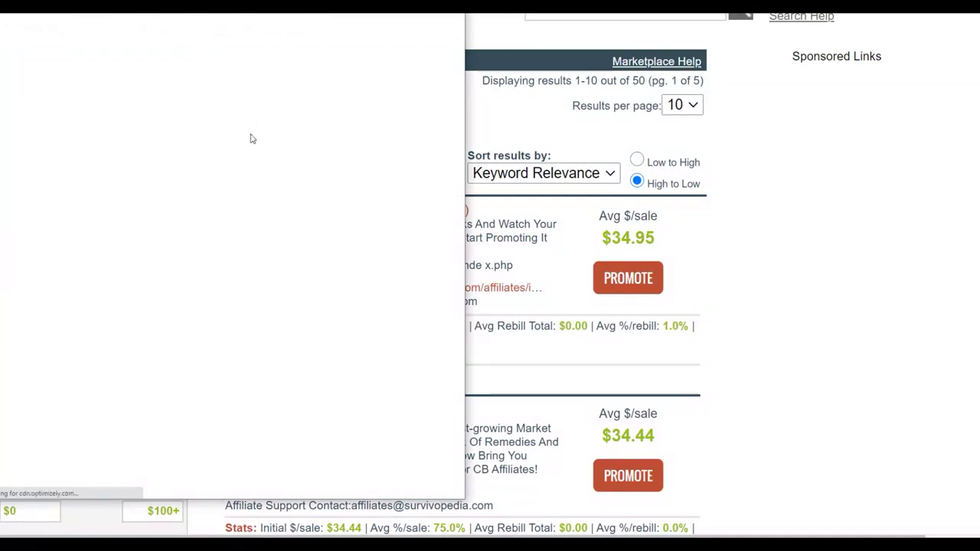
click(230, 186)
click(191, 211)
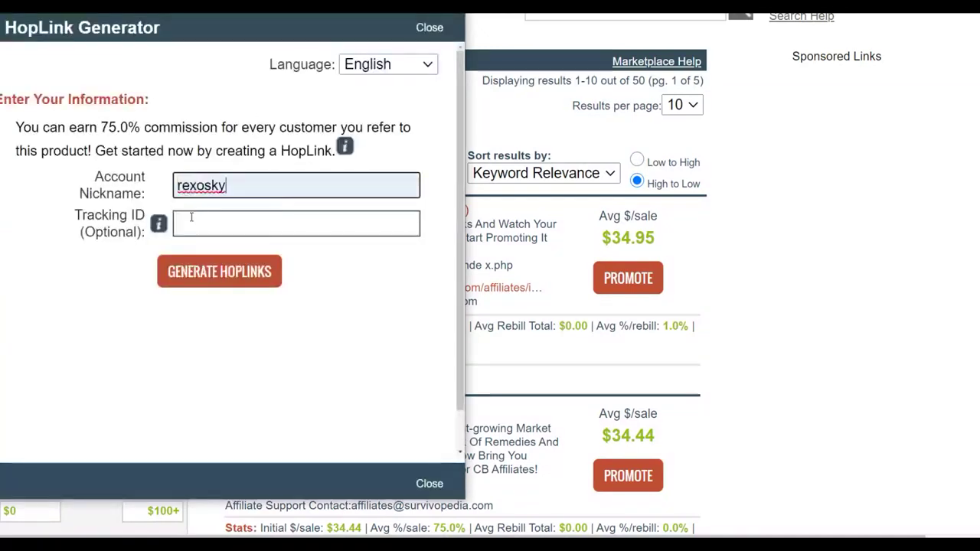
click(202, 277)
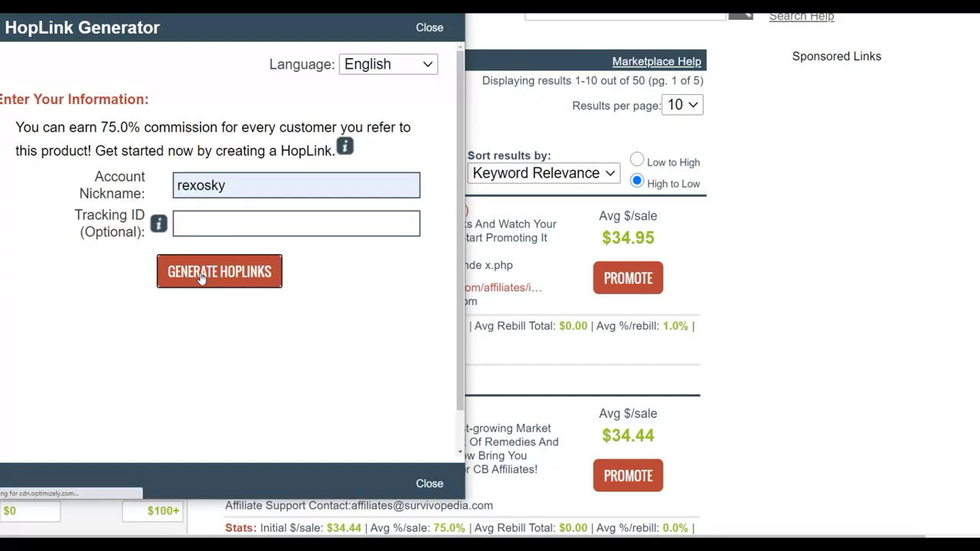
scroll(252, 411, down, 1)
drag(280, 453, 353, 454)
click(399, 376)
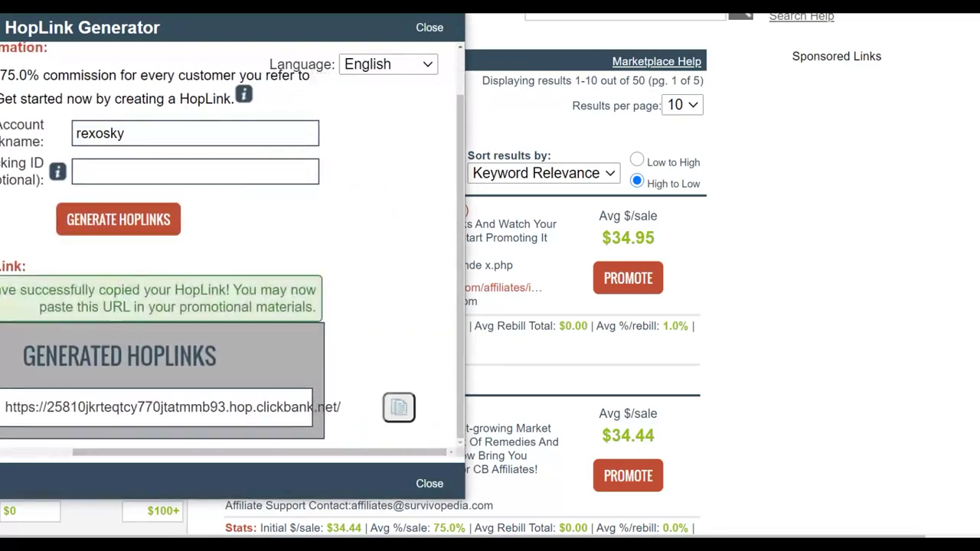
key(Escape)
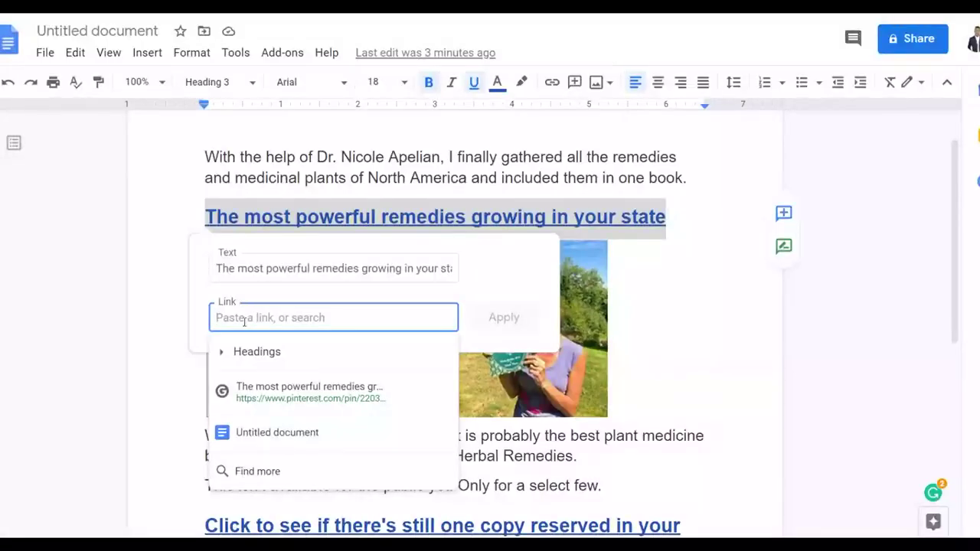
- Apply the copied HopLink as the link of the heading "The most powerful remedies growing in your state" in the Google Docs document
right_click(244, 321)
click(276, 410)
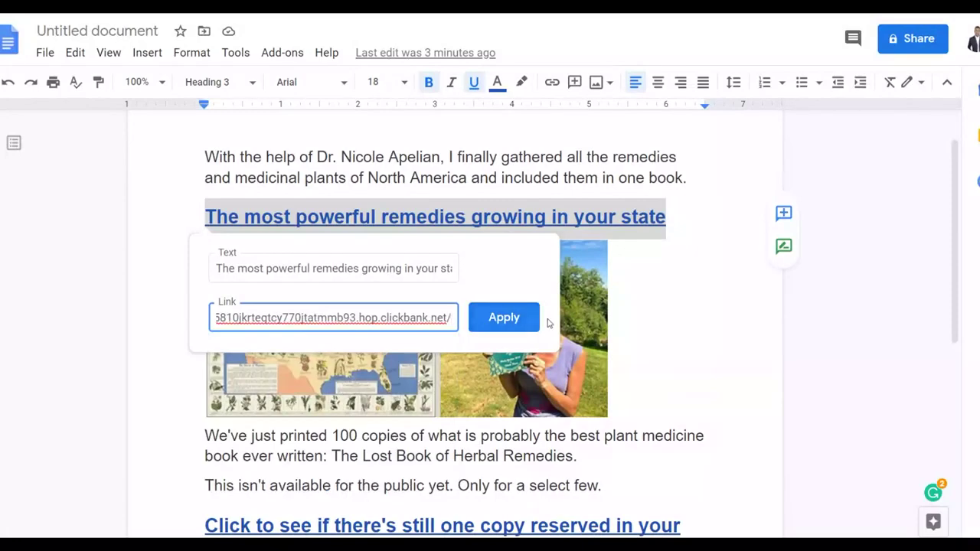
click(502, 317)
- Link the closing line "Click to see if there's still one copy reserved in your name" to the copied HopLink
scroll(656, 264, down, 5)
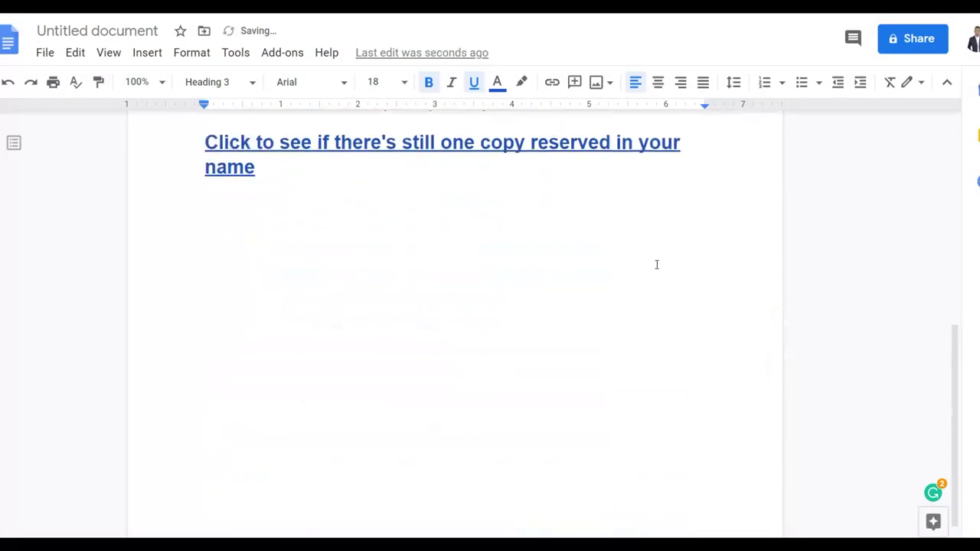
scroll(656, 264, up, 2)
drag(683, 259, 255, 277)
click(205, 252)
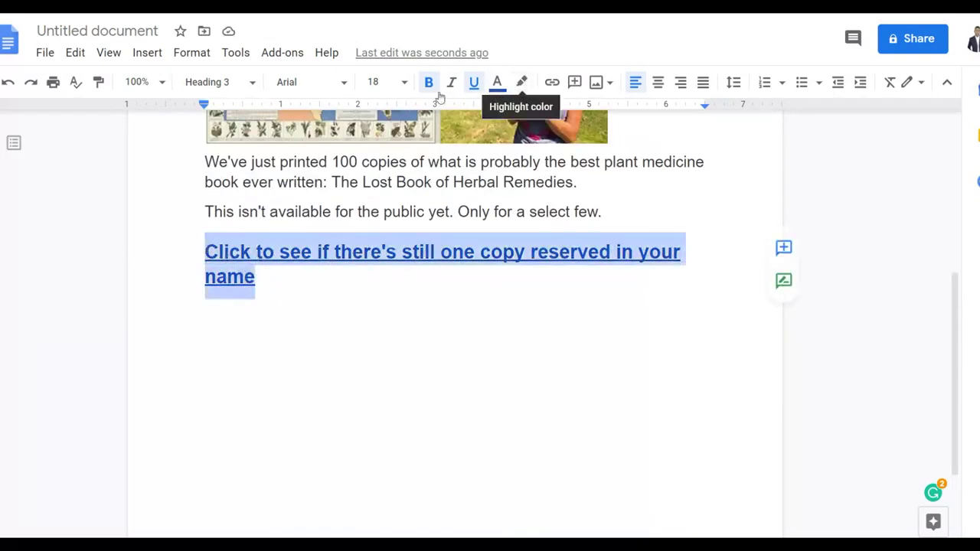
click(552, 82)
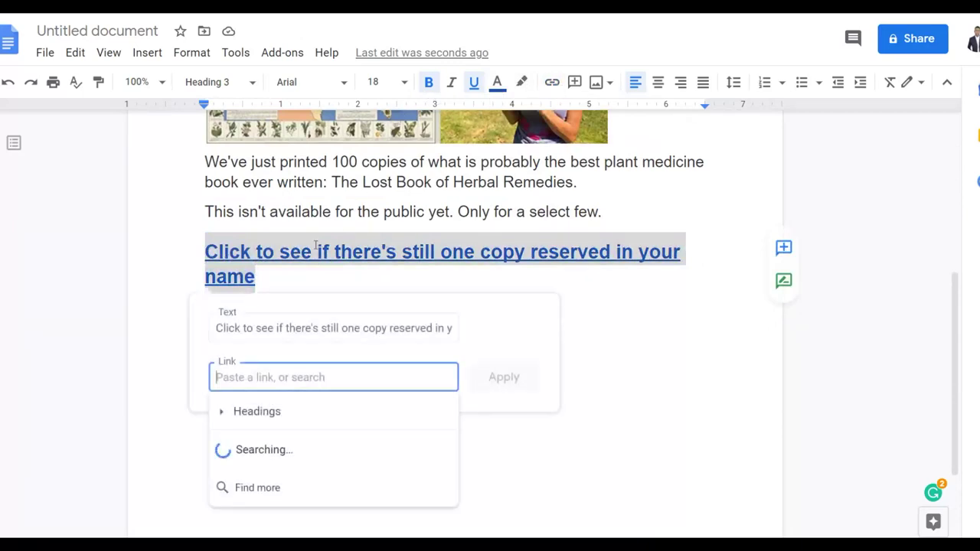
right_click(264, 378)
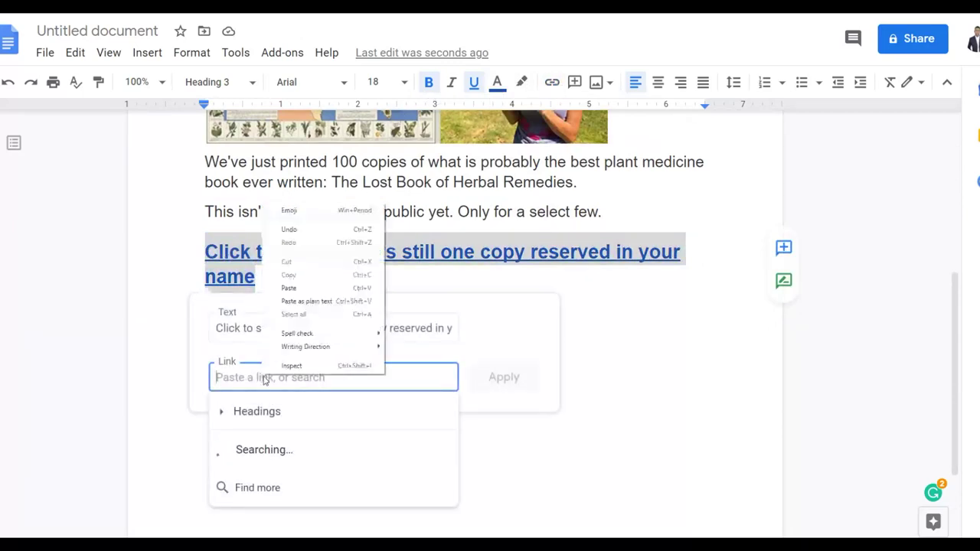
click(289, 288)
click(505, 381)
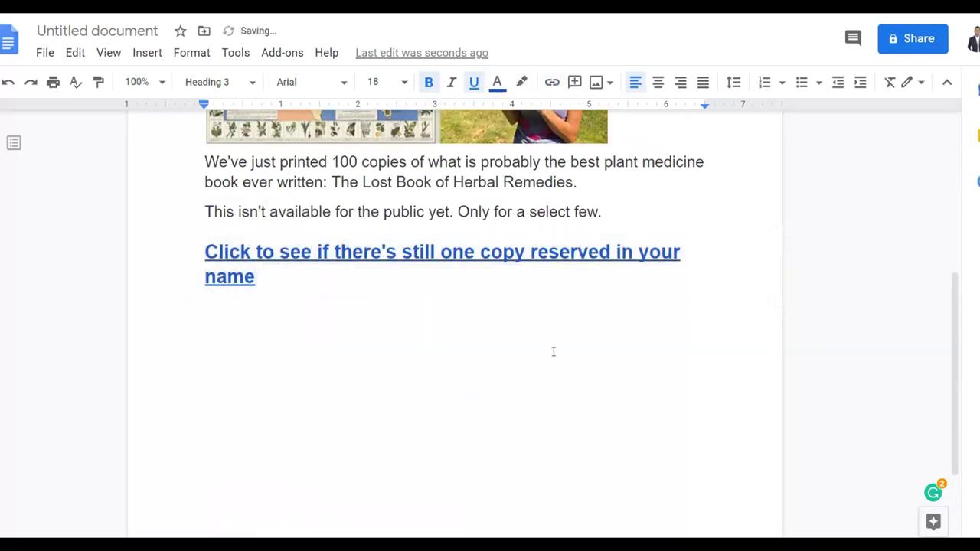
scroll(553, 350, up, 4)
click(380, 297)
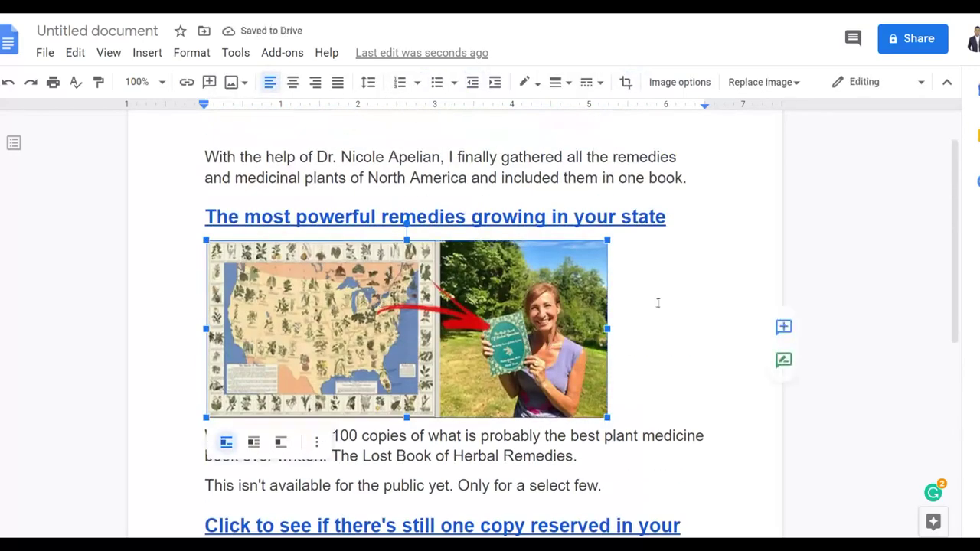
scroll(520, 280, up, 1)
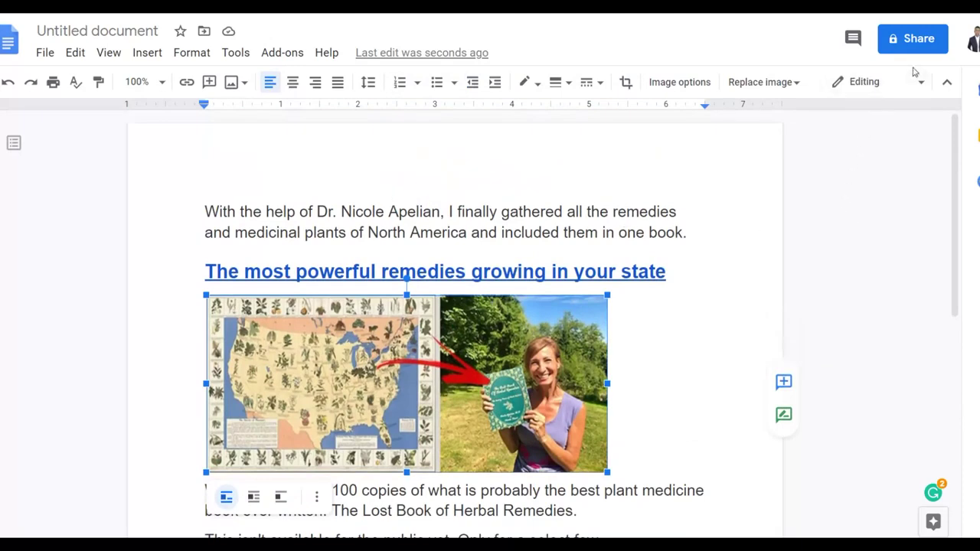
- Name the document Best Home Remedies for sharing and change its link access to anyone with the link
click(913, 42)
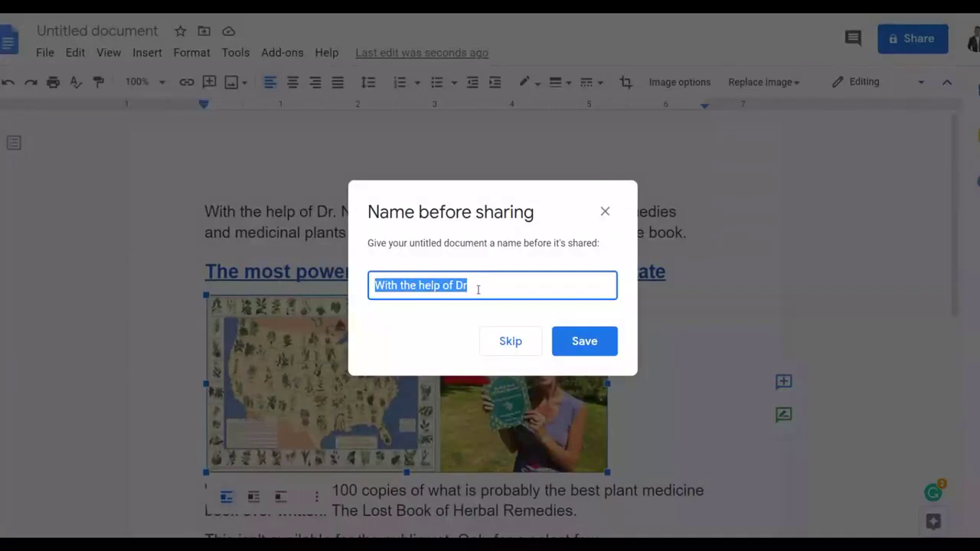
text(B)
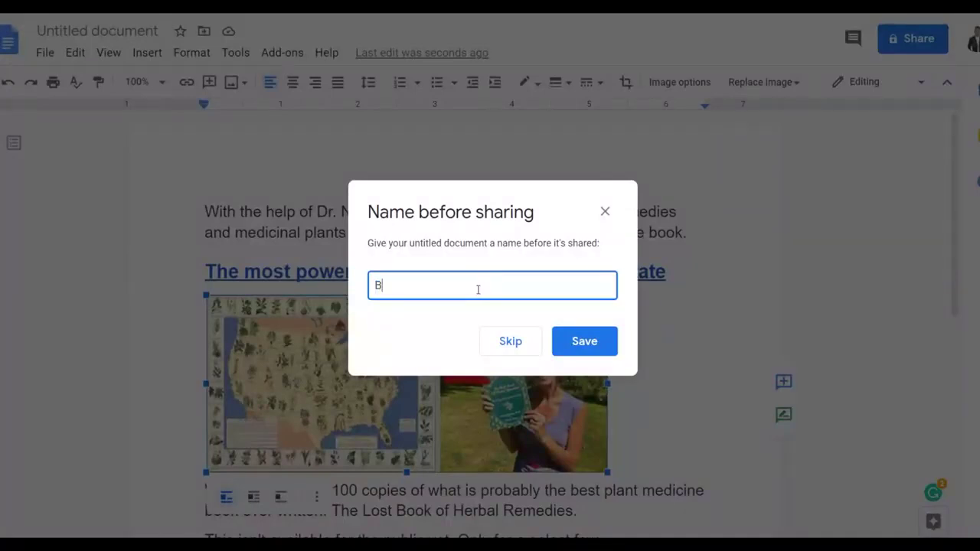
text(est Home Remedies)
click(585, 341)
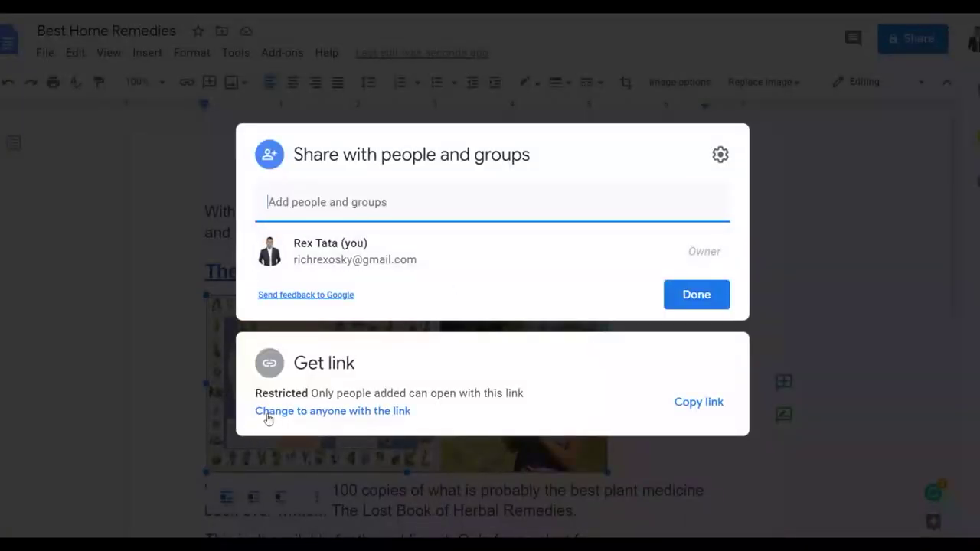
click(337, 413)
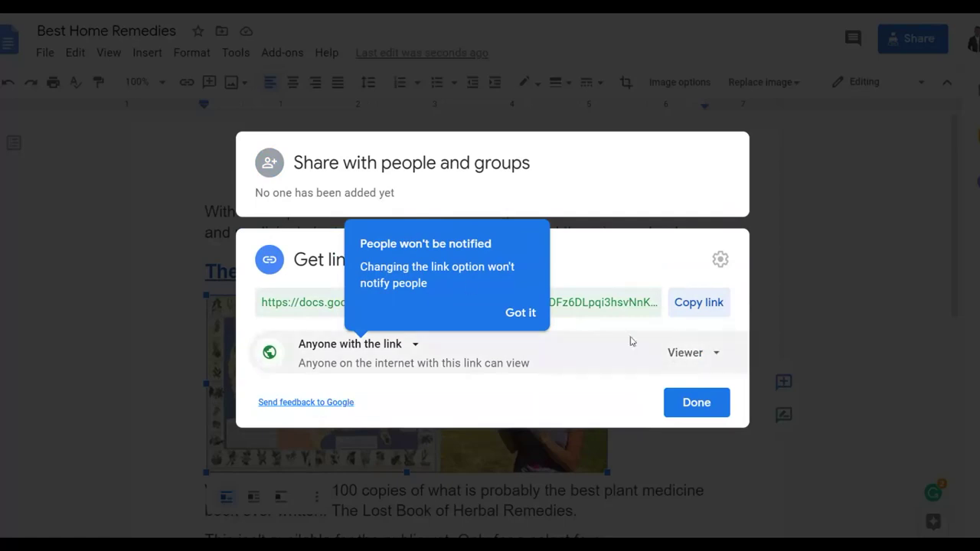
- Copy the Best Home Remedies document's sharing link and dismiss the notice about people not being notified
click(674, 303)
click(517, 314)
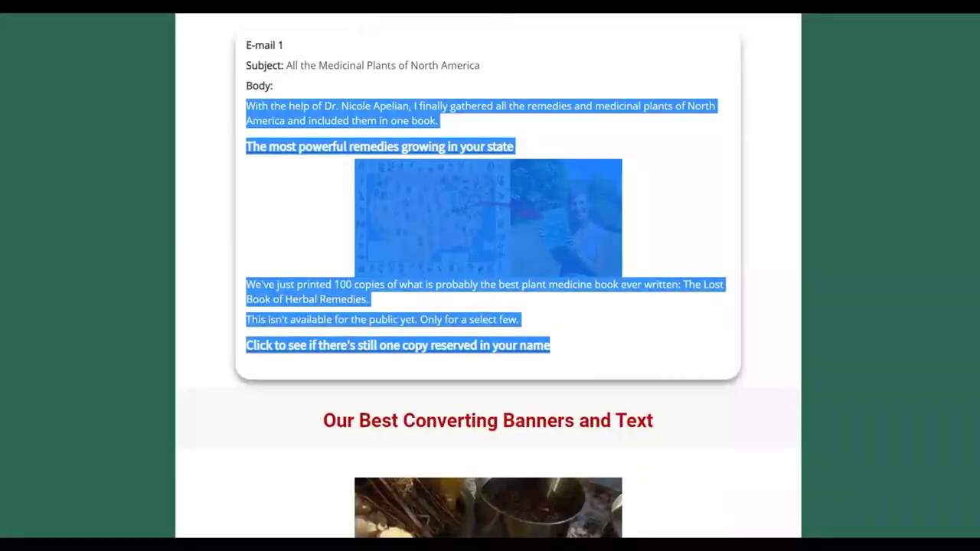
- Copy the heading "What Happens If You Put Salt into A Cabbage?" from the affiliate page's Our Best Converting Banners and Text section
click(784, 180)
scroll(785, 180, down, 5)
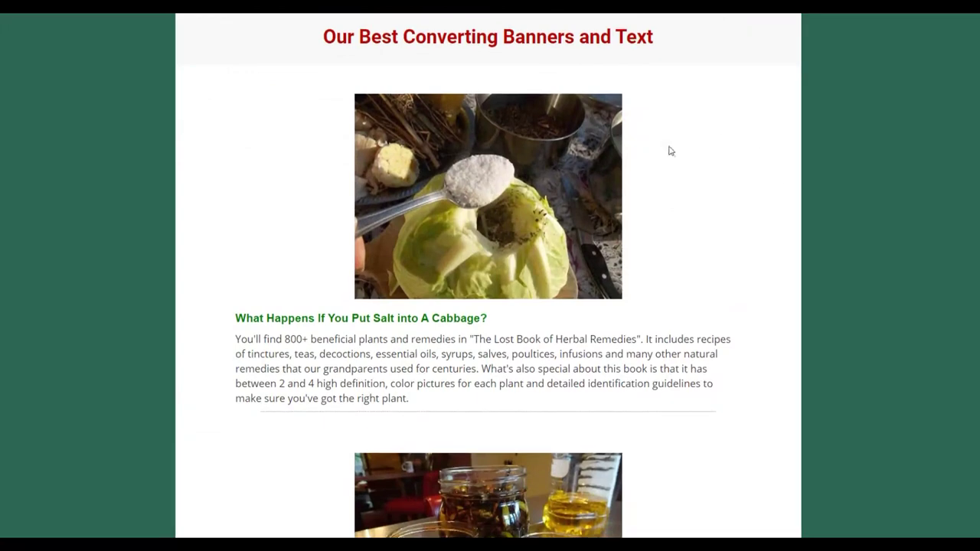
scroll(669, 151, down, 2)
scroll(353, 145, up, 4)
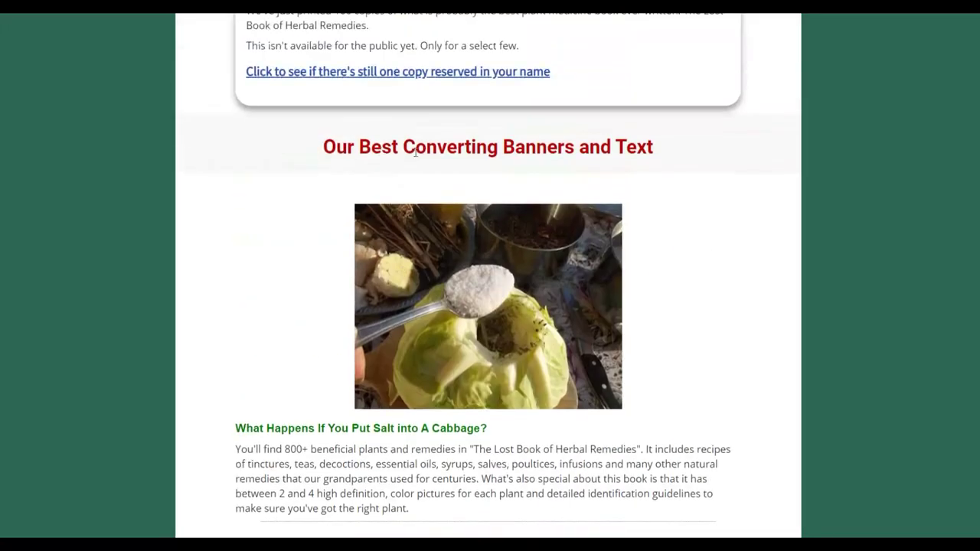
scroll(650, 180, down, 3)
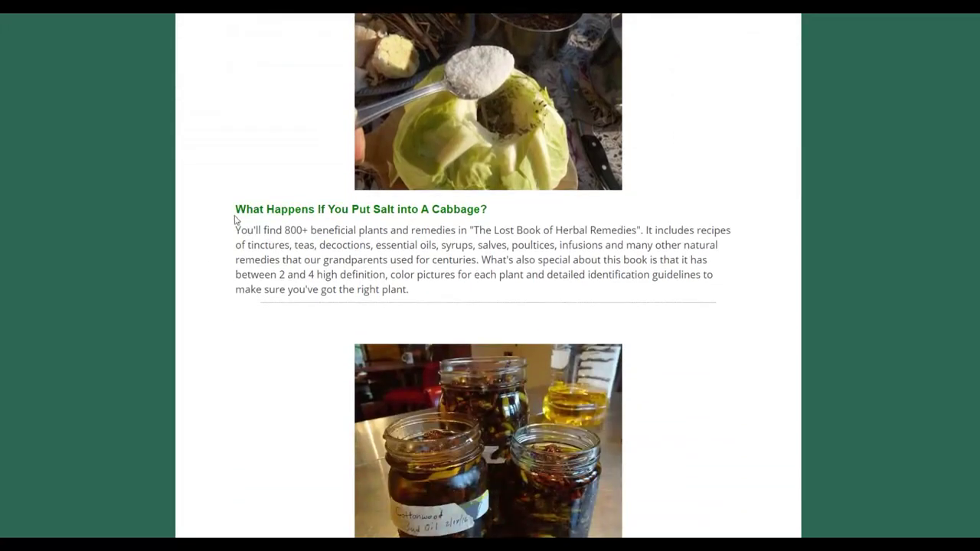
drag(235, 207, 328, 210)
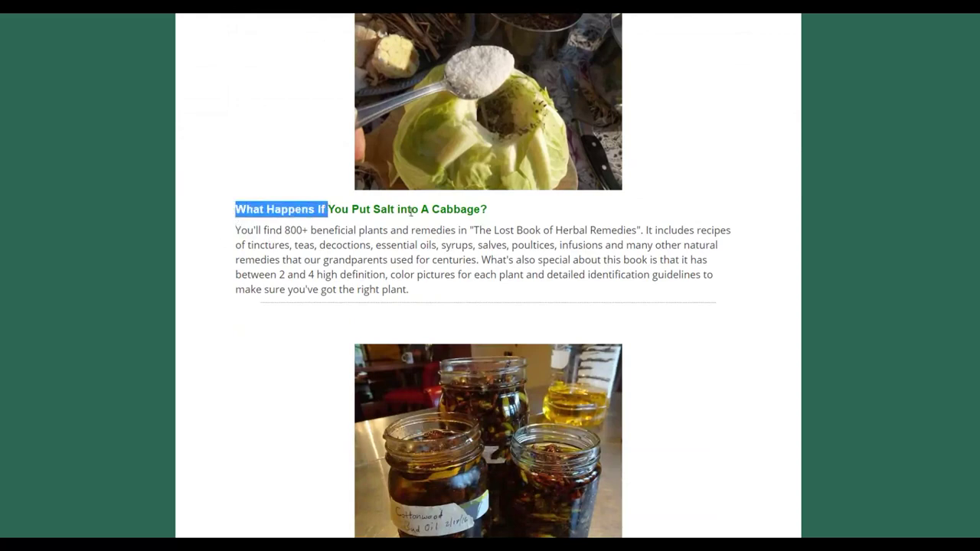
drag(493, 209, 237, 209)
right_click(238, 209)
click(261, 222)
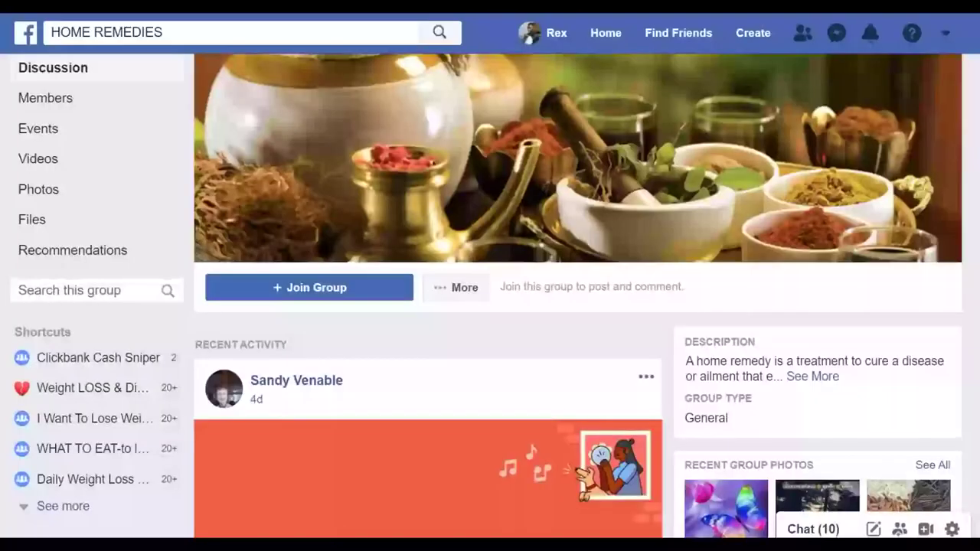
- Switch to Facebook and paste the copied cabbage heading as the opening line of a new post
scroll(667, 232, down, 2)
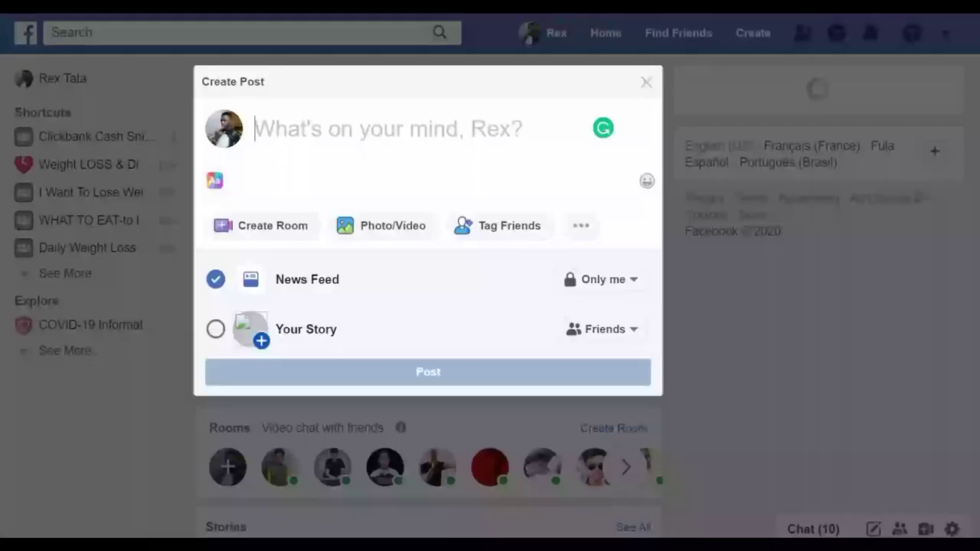
right_click(300, 128)
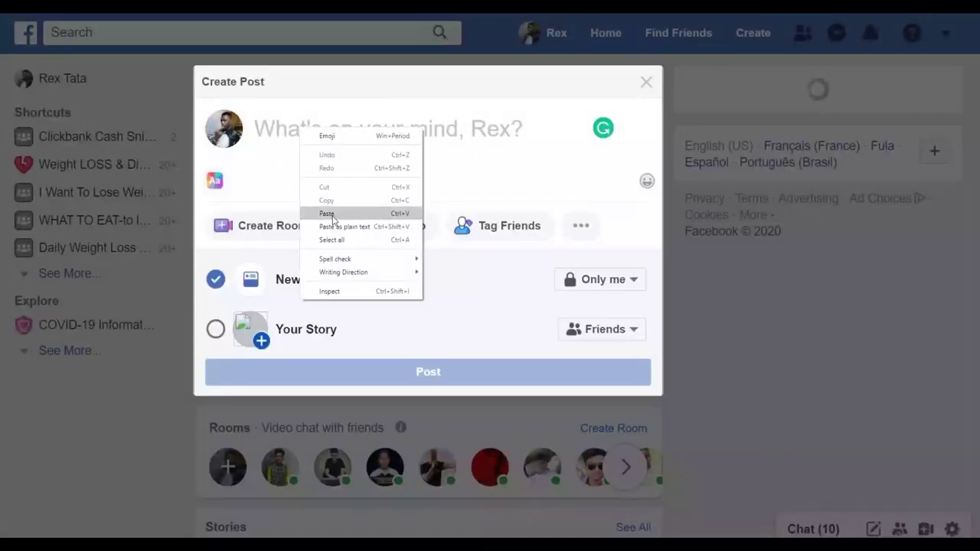
click(332, 216)
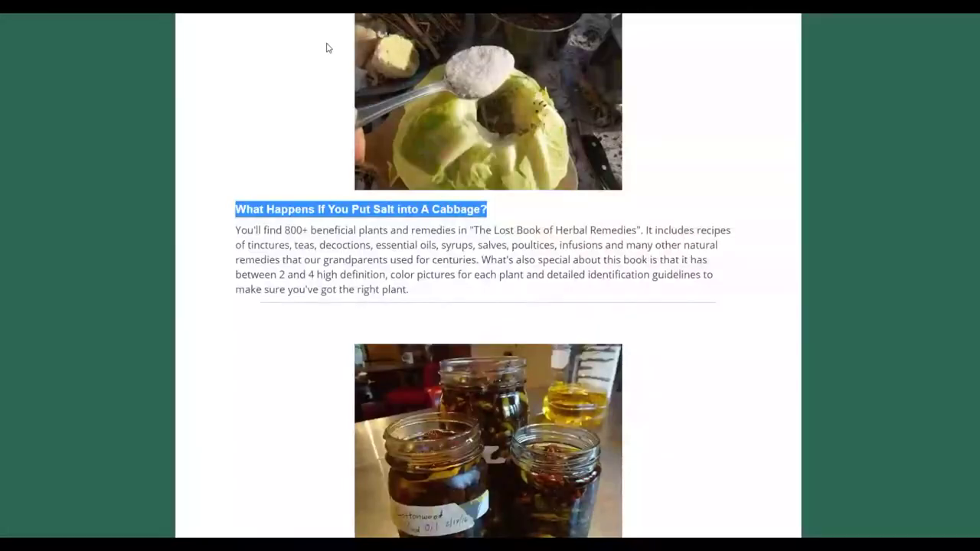
- Copy the paragraph beneath the cabbage heading on the affiliate page and add it to the Facebook post below a blank line
drag(235, 230, 421, 298)
right_click(386, 275)
click(406, 284)
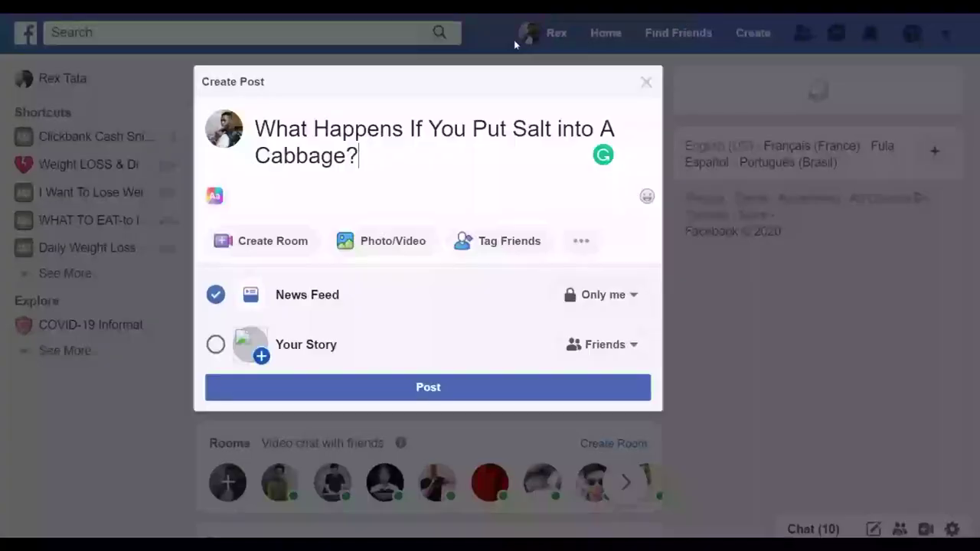
key(Return)
key(Return)
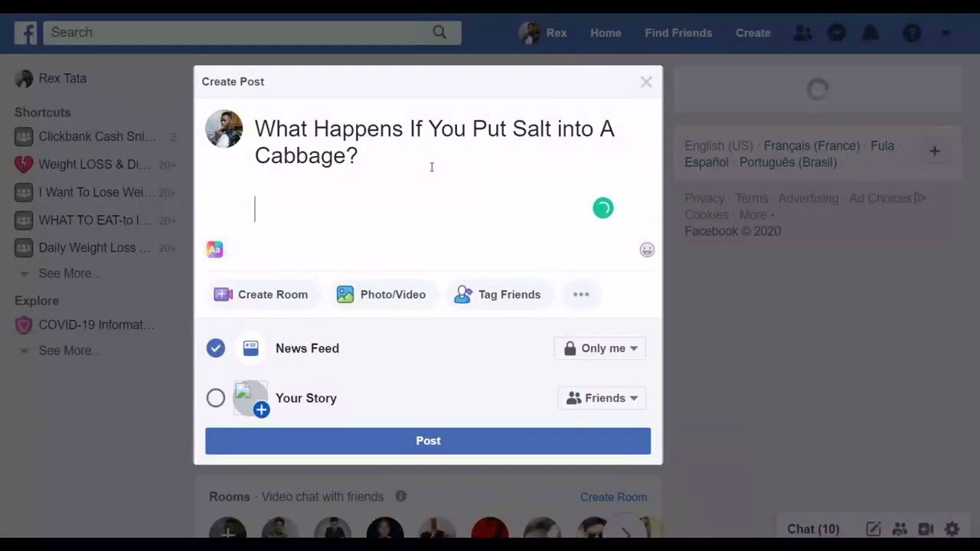
key(ctrl+v)
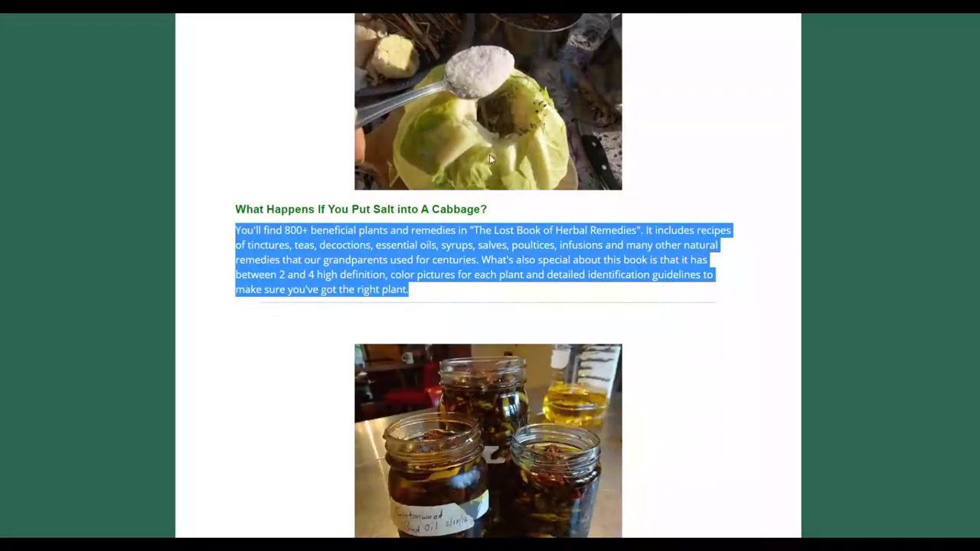
- Save the salt-and-cabbage banner image from the affiliate page as img2.jpeg and attach it to the Facebook post
scroll(496, 161, up, 2)
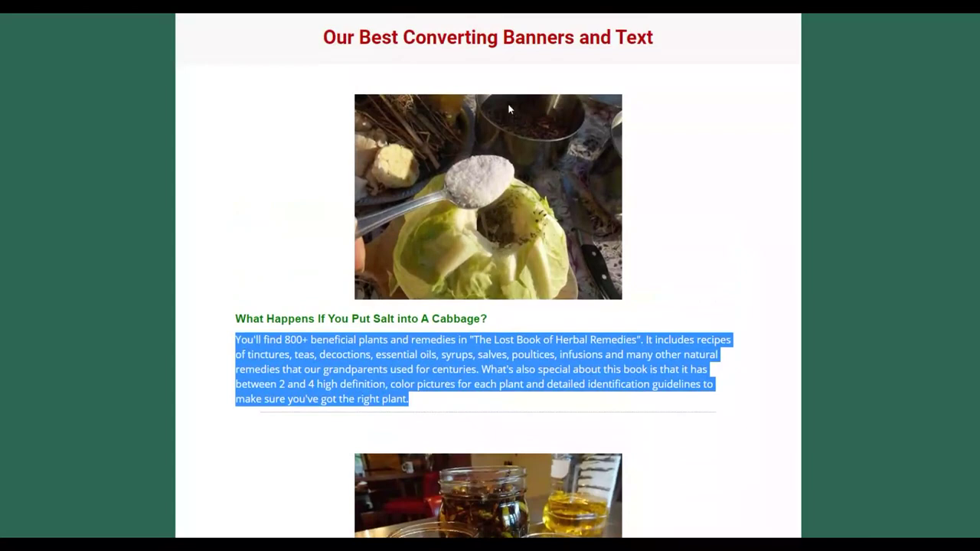
right_click(480, 181)
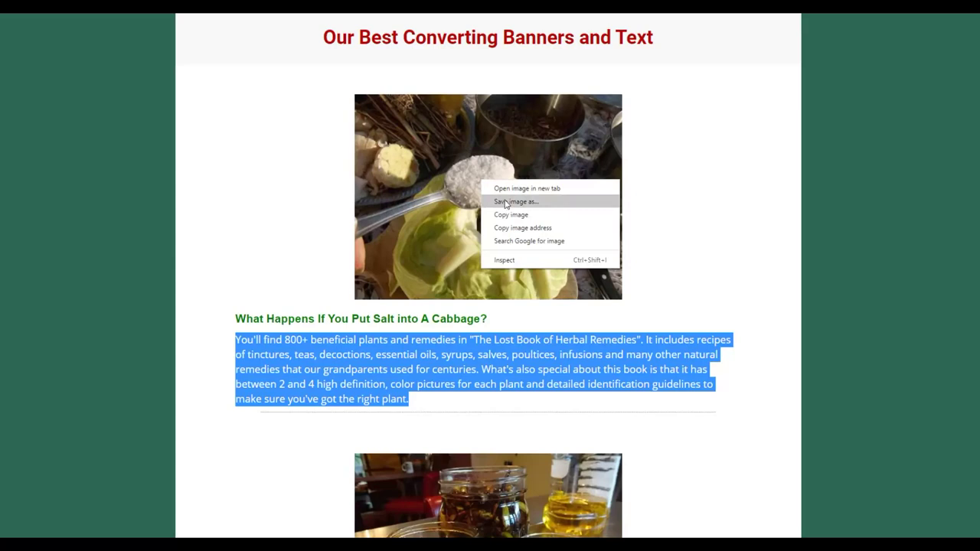
click(503, 201)
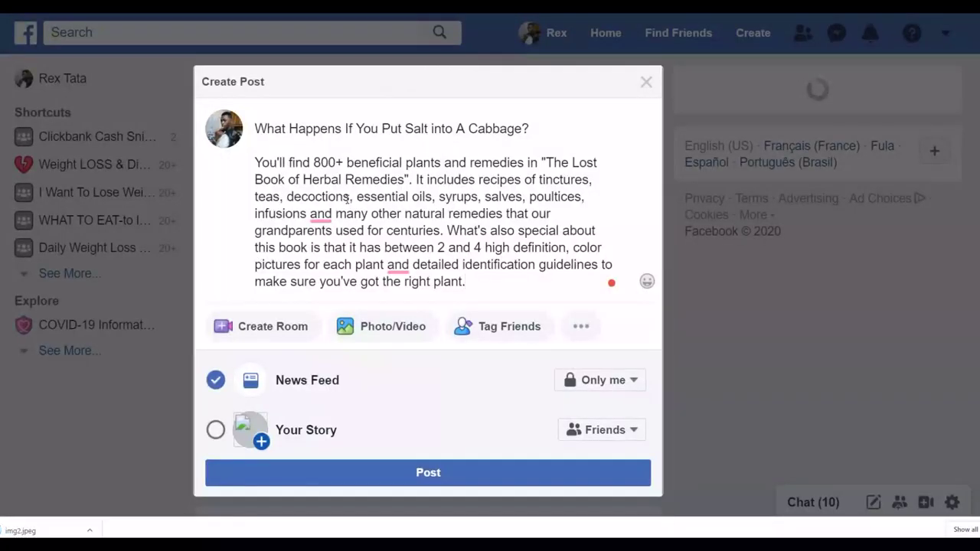
click(364, 326)
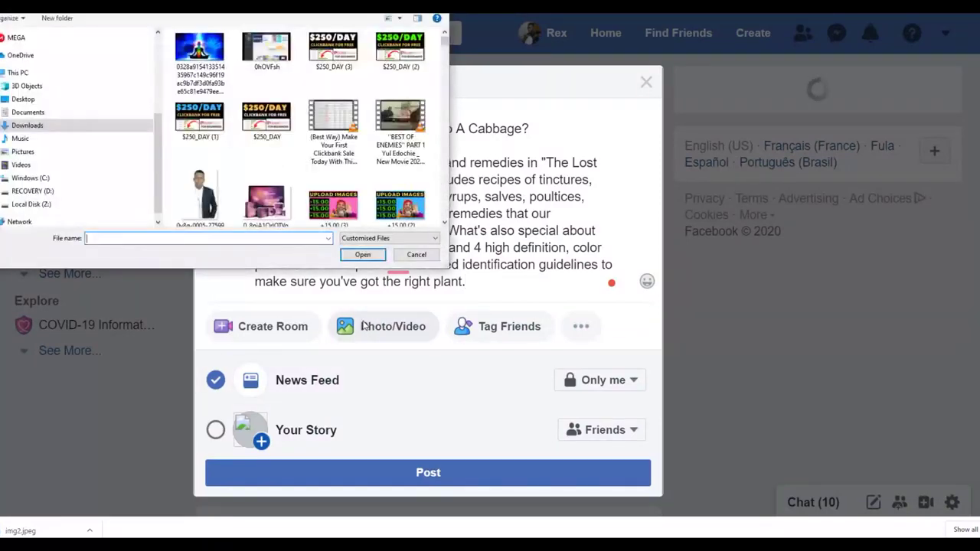
click(200, 59)
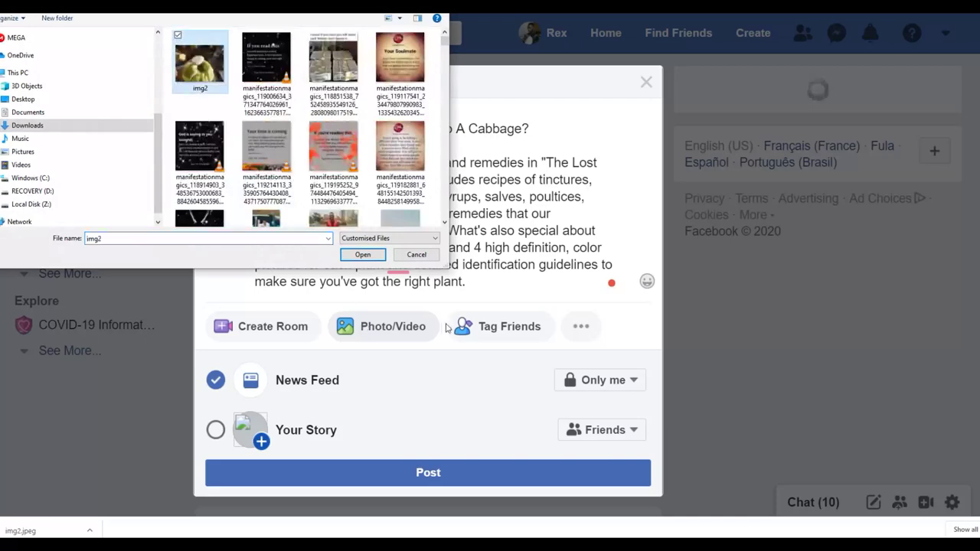
click(363, 256)
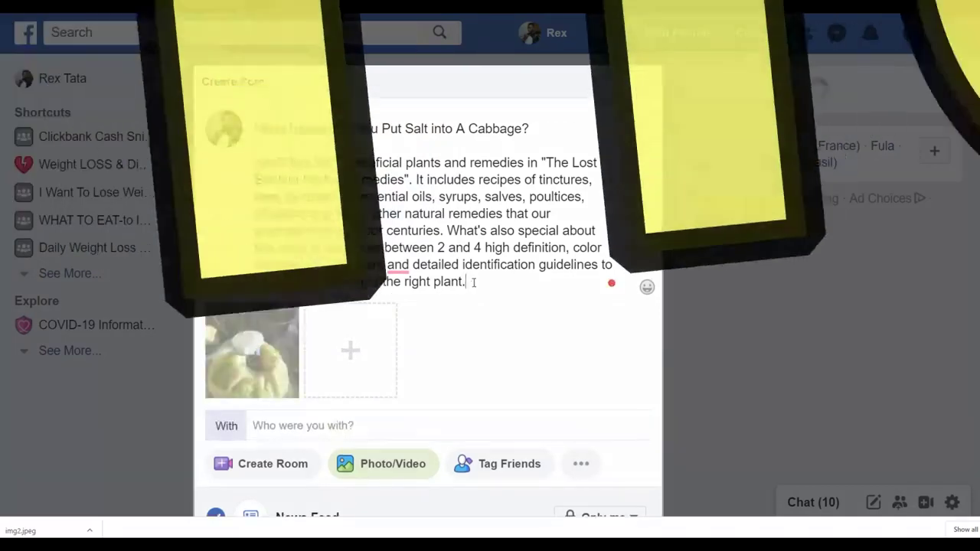
- Add the closing line "IF YOU WANT TO LEARN MORE AND THE ENTIRE LOST HERBAL REMEDIES,CLICK HERE TO LEARN MORE" below a blank line in the post
key(Return)
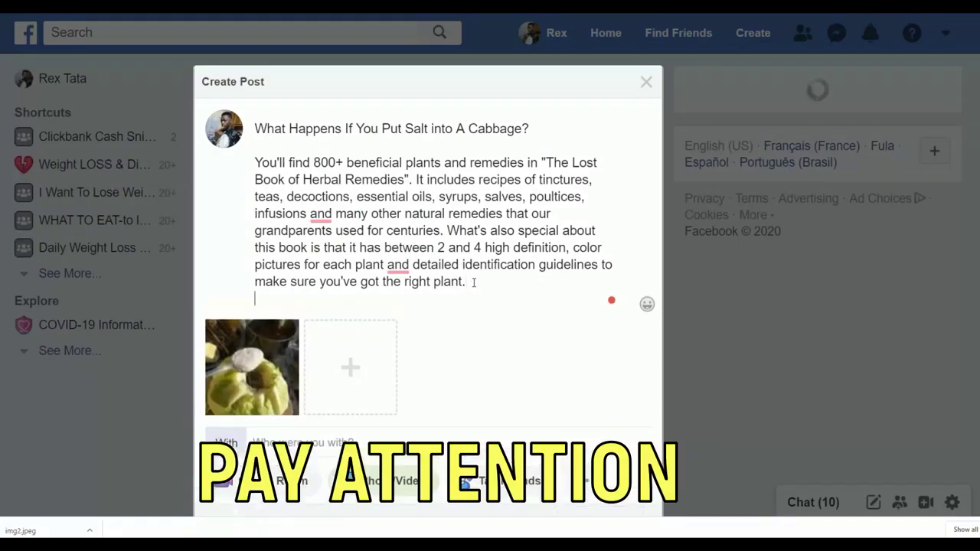
key(Return)
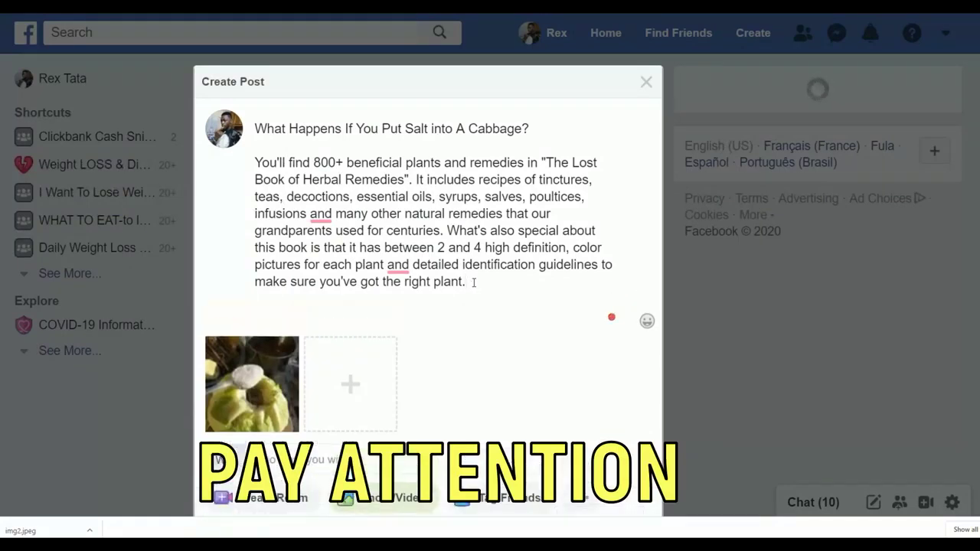
text(IF YOU WANT TO )
text(LEARN MORE AND THE ENTIRE LOST HERBA)
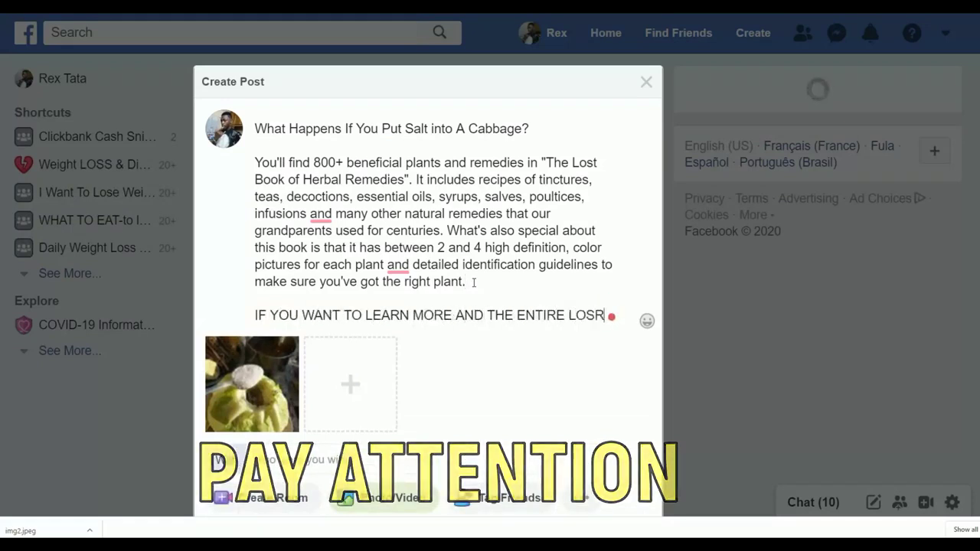
text(L REMEDIES,CLIC)
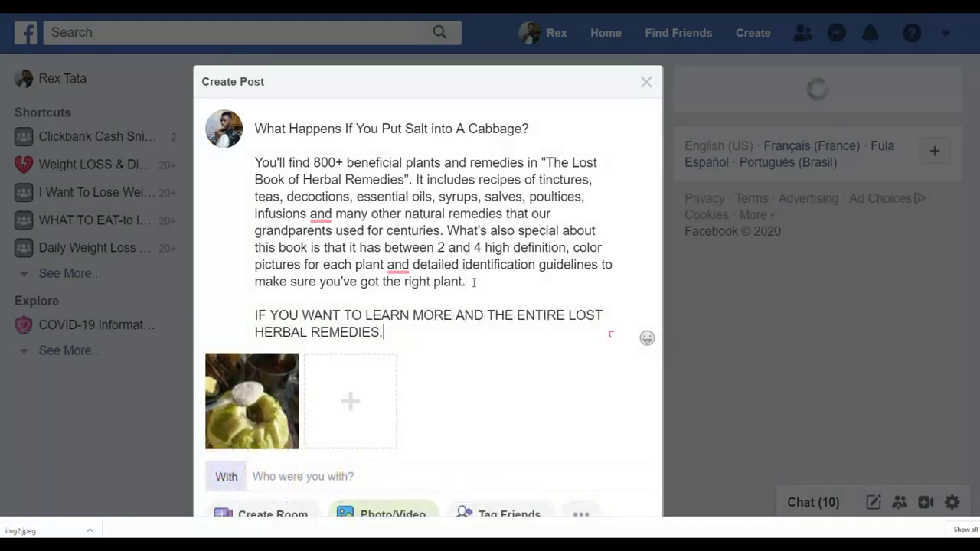
text(K HERE TO LEARN MORE)
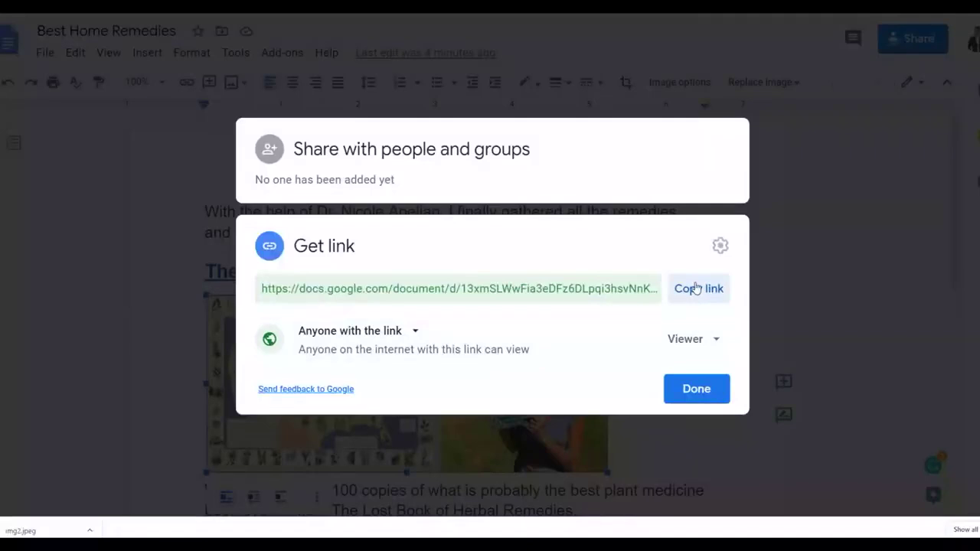
- Copy the Best Home Remedies document's sharing link and create a shortened bit.ly link for it in Bitly
click(687, 288)
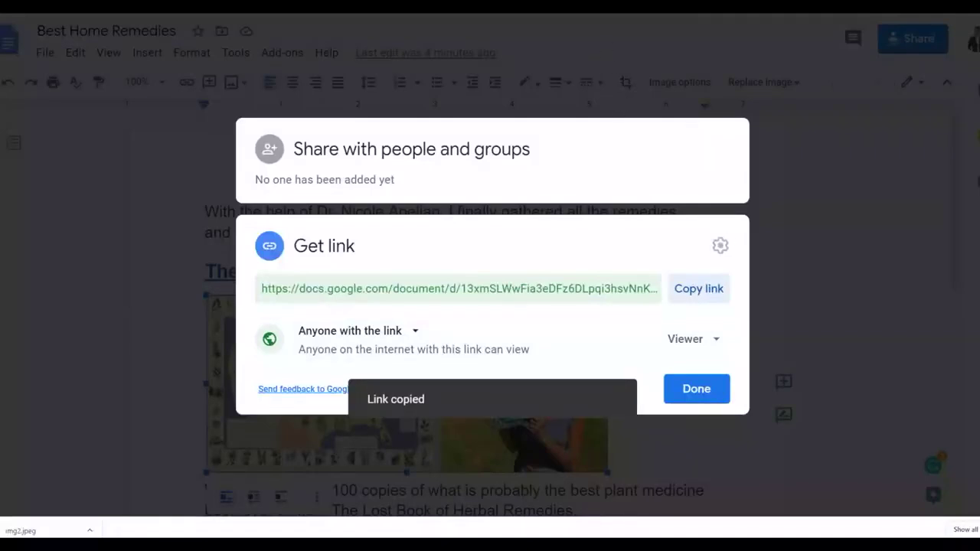
key(ctrl+t)
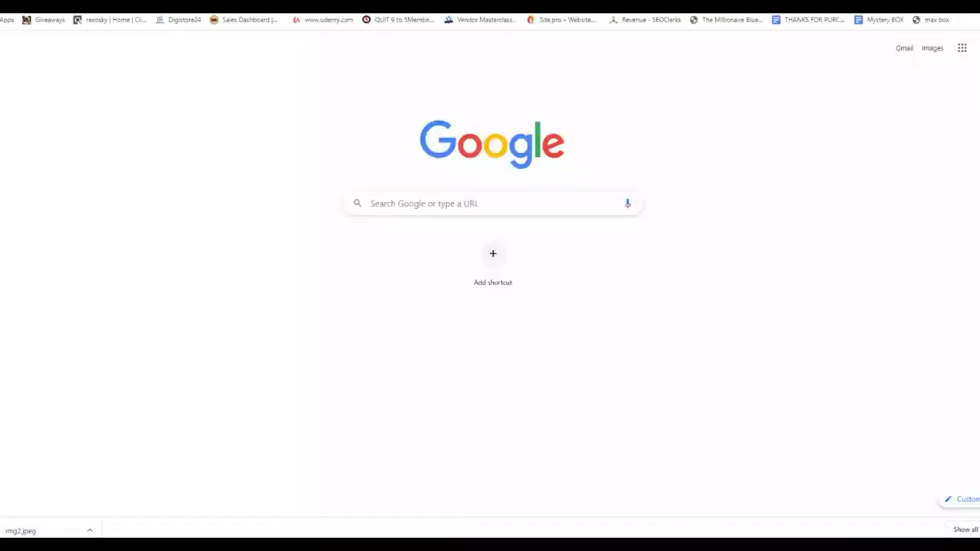
text(b)
key(Return)
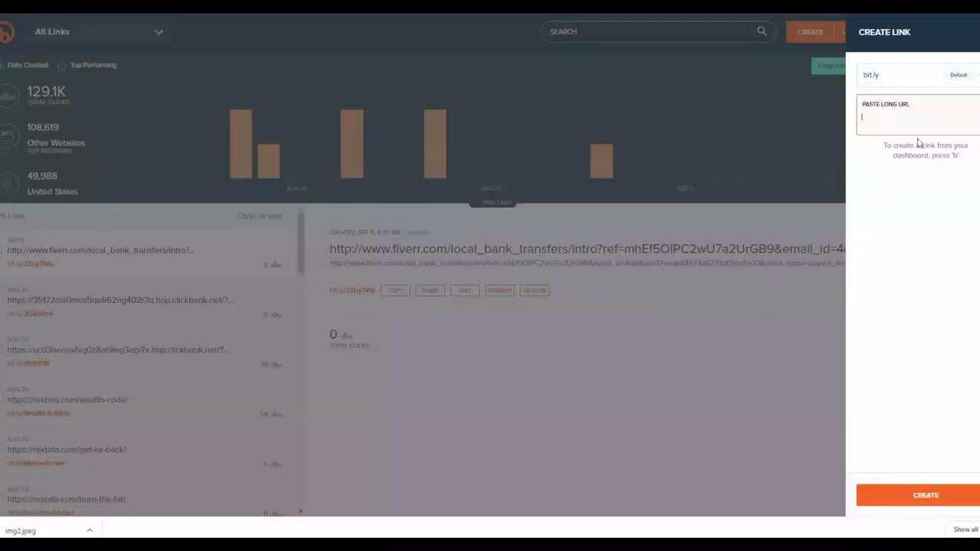
right_click(895, 121)
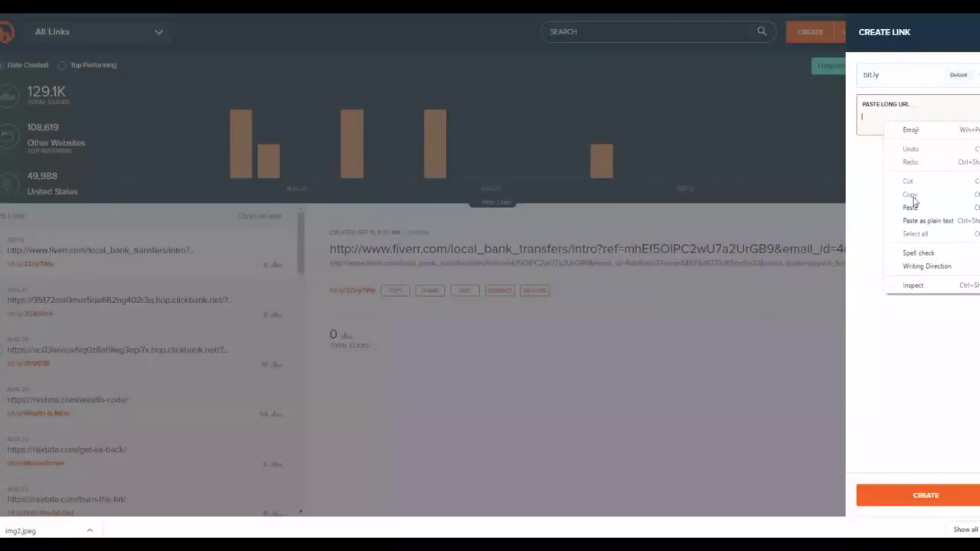
click(925, 495)
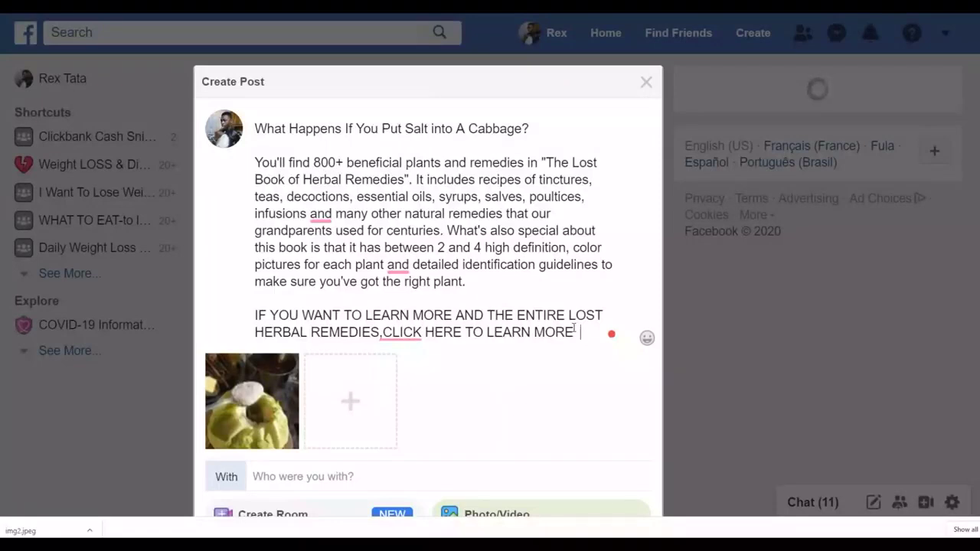
key(ctrl+v)
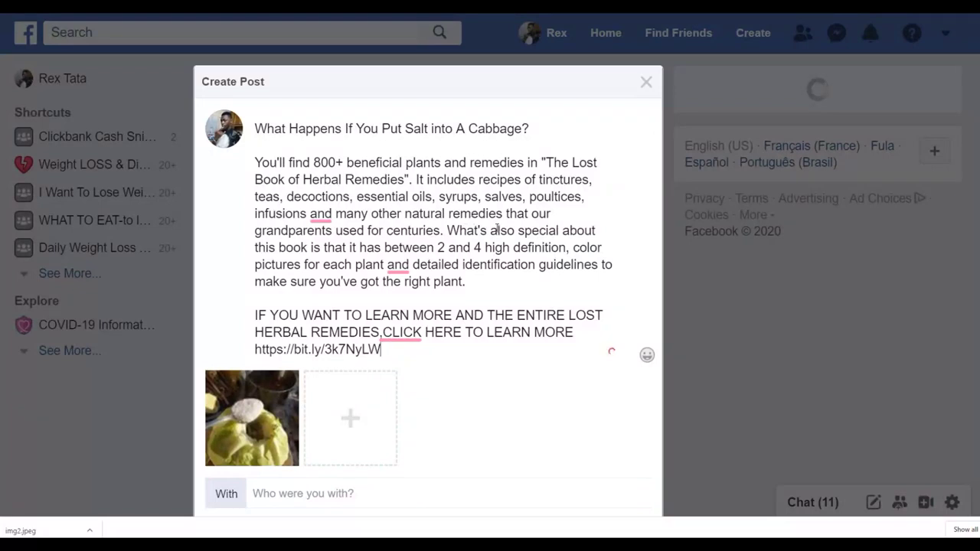
scroll(495, 229, down, 5)
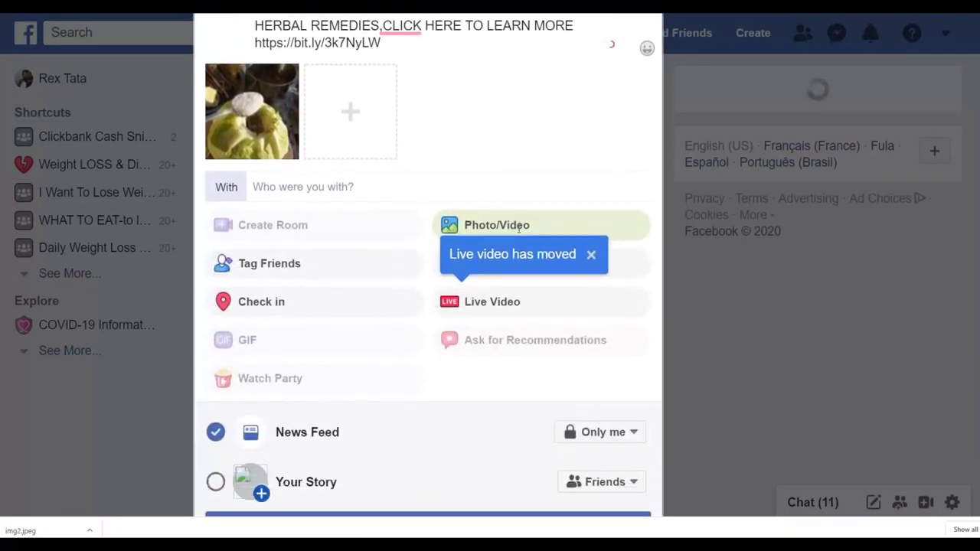
click(434, 344)
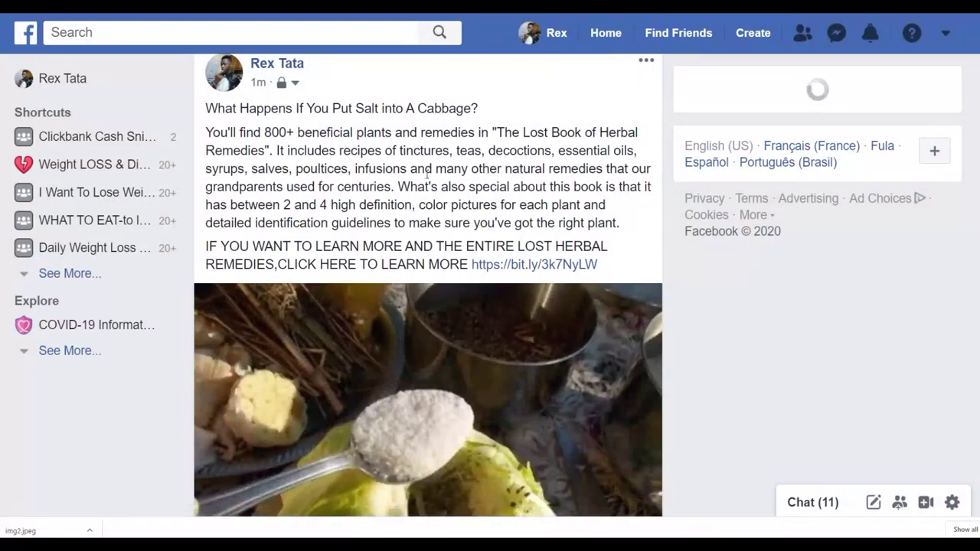
- Review the published cabbage post and follow its bit.ly link to check the promotional document it leads to
scroll(454, 182, down, 2)
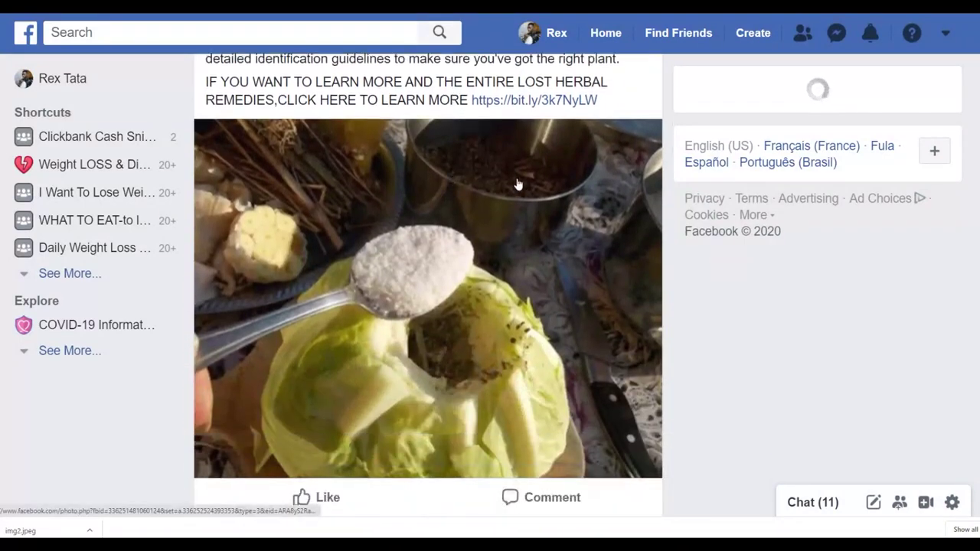
scroll(509, 165, up, 1)
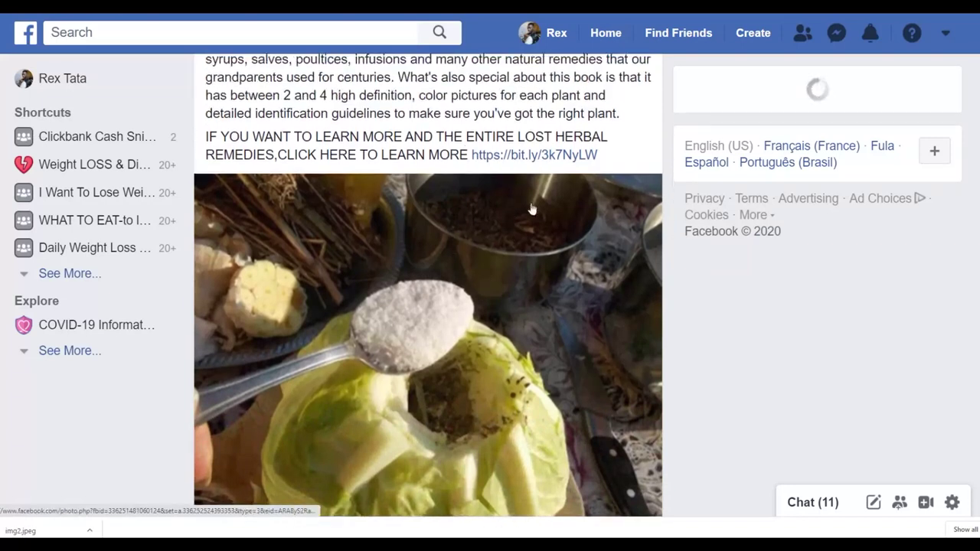
scroll(517, 255, up, 1)
click(506, 212)
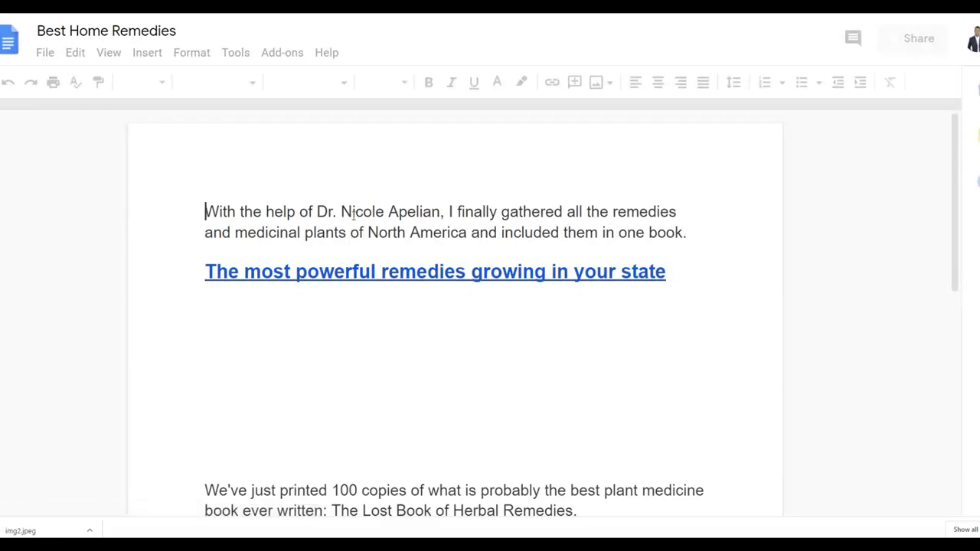
scroll(421, 229, down, 2)
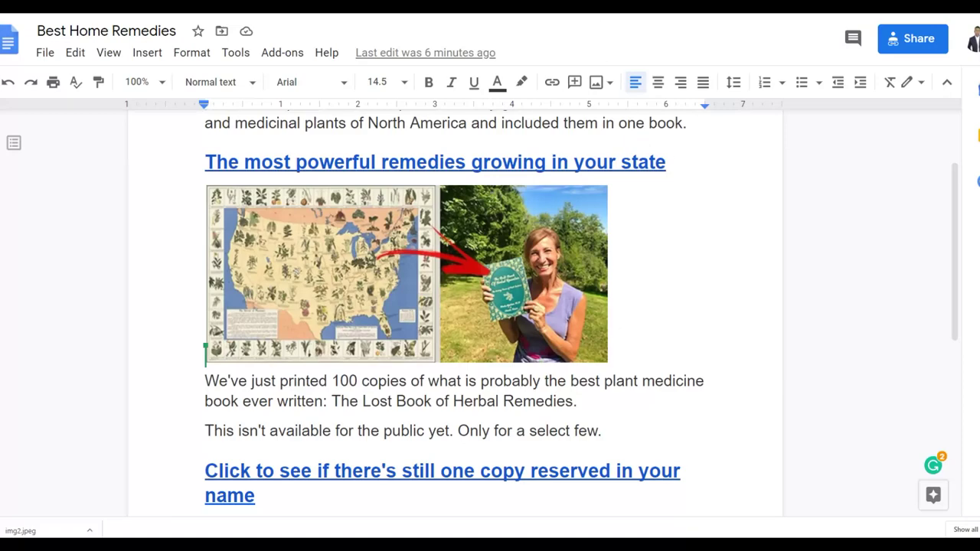
- Open the cabbage post's bit.ly link in a private window and review the promotional document and The Lost Book of Herbal Remedies sales page
key(ctrl+Tab)
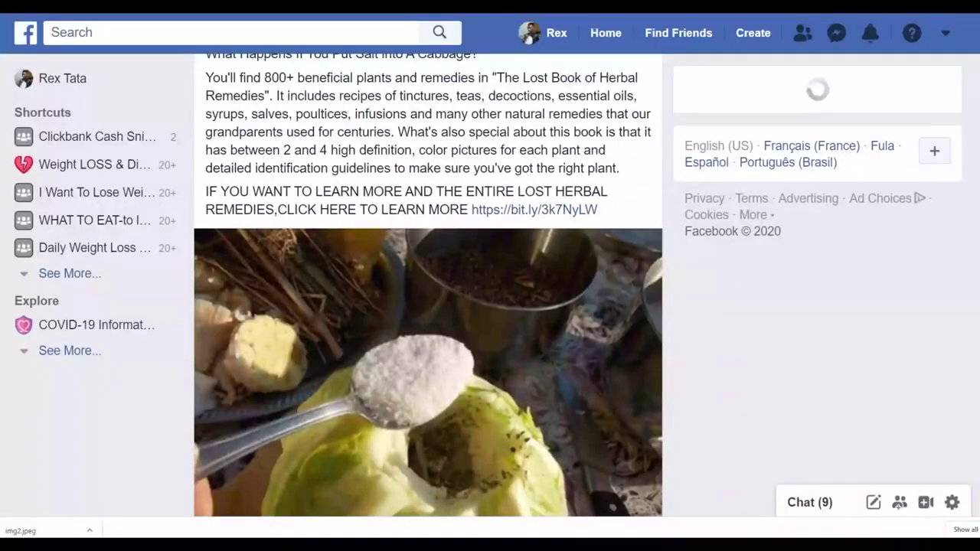
right_click(537, 209)
click(583, 242)
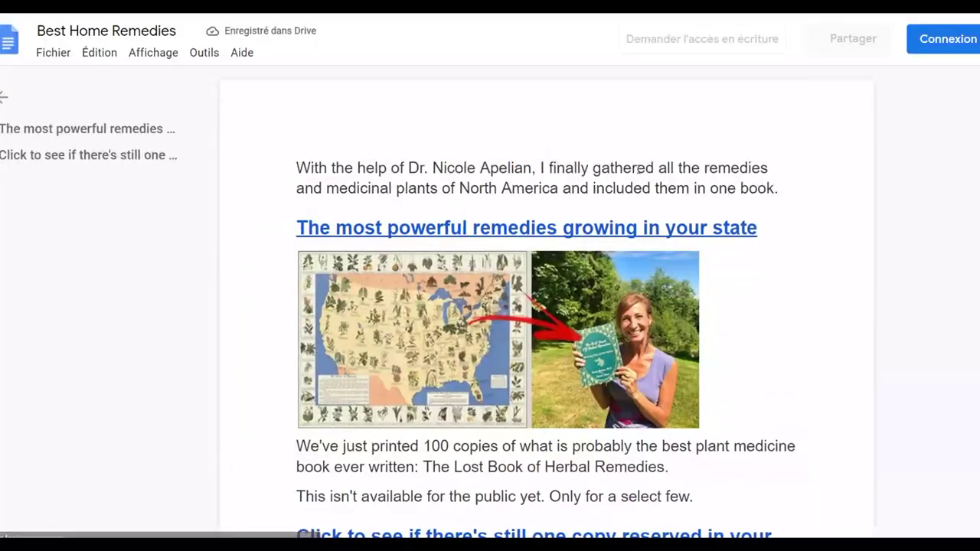
scroll(782, 195, down, 2)
scroll(782, 195, down, 5)
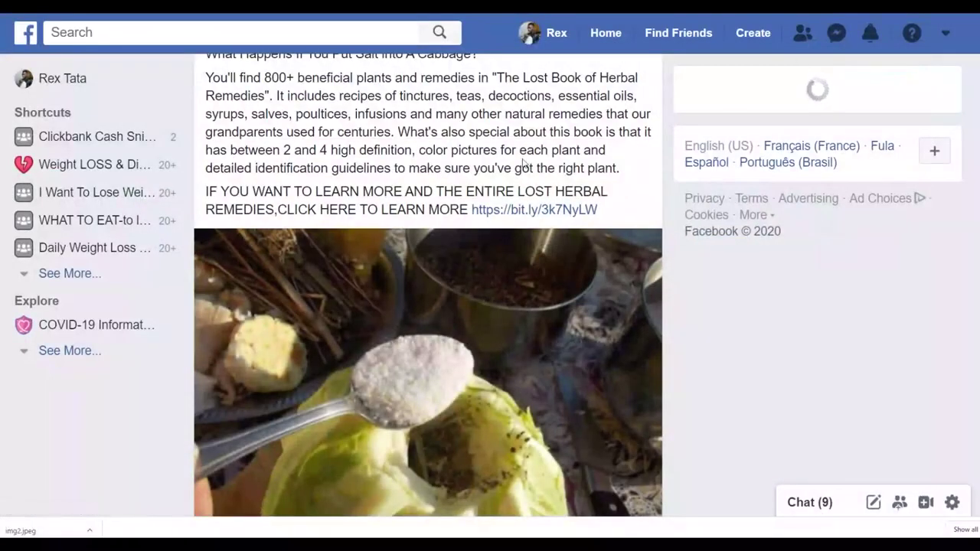
scroll(522, 163, up, 3)
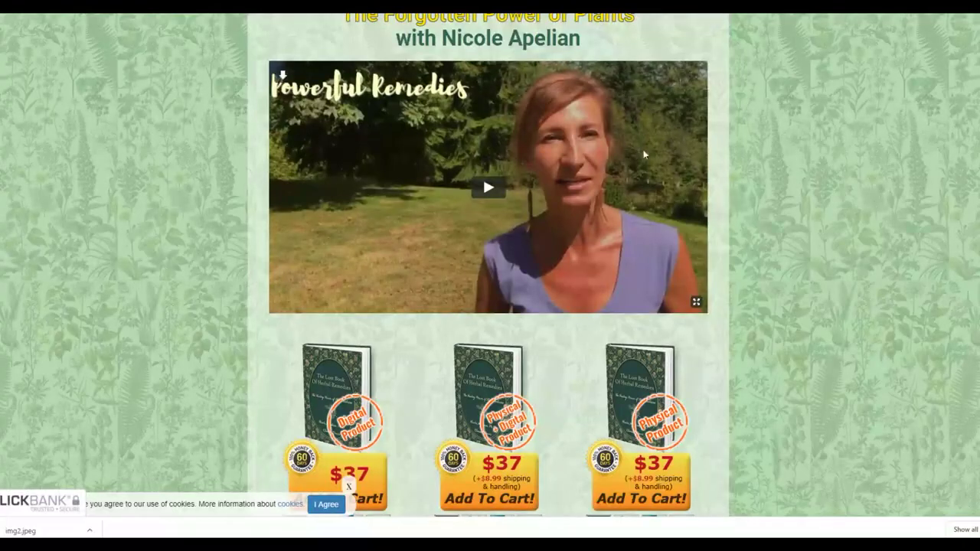
scroll(645, 153, up, 1)
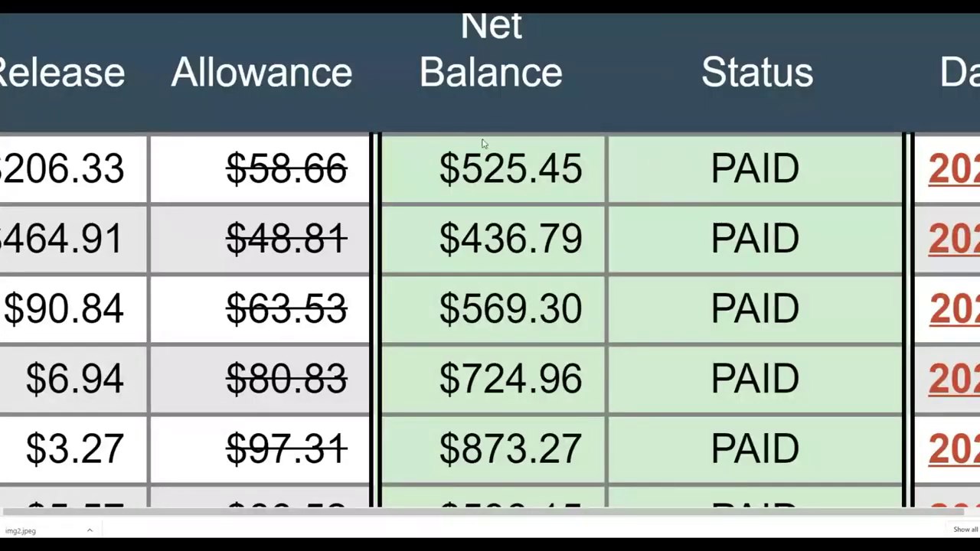
- Review the net balances and payment statuses listed in the payment history table
scroll(481, 142, down, 1)
scroll(482, 142, down, 1)
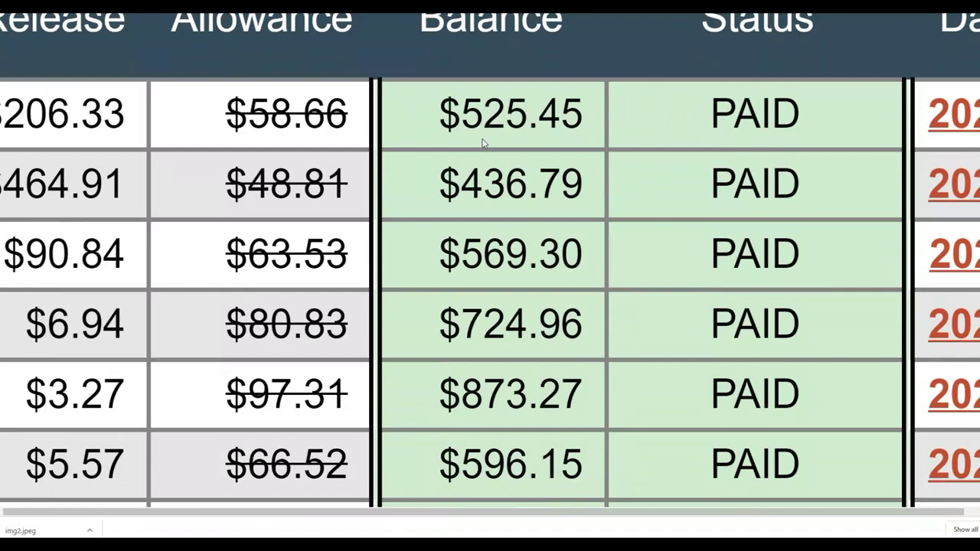
scroll(482, 143, down, 5)
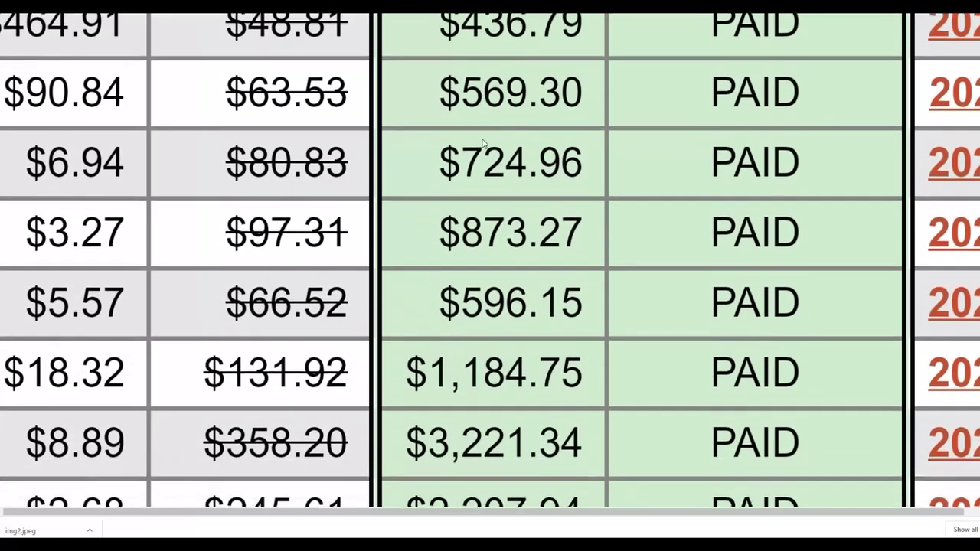
scroll(482, 141, down, 2)
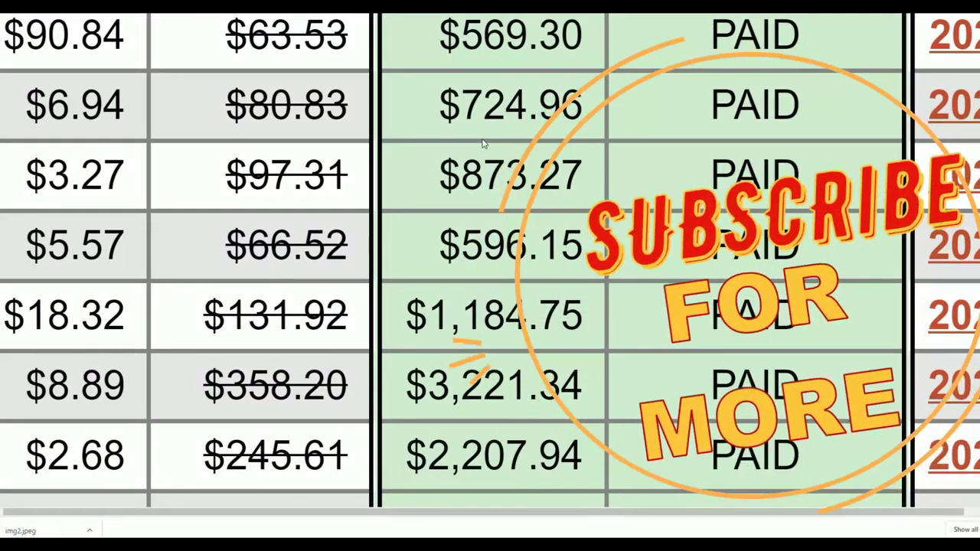
scroll(482, 143, down, 5)
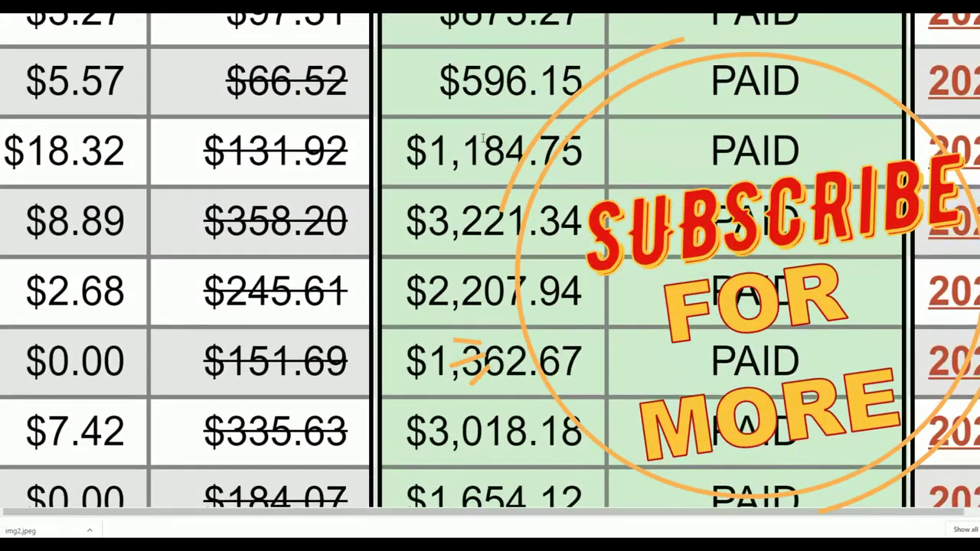